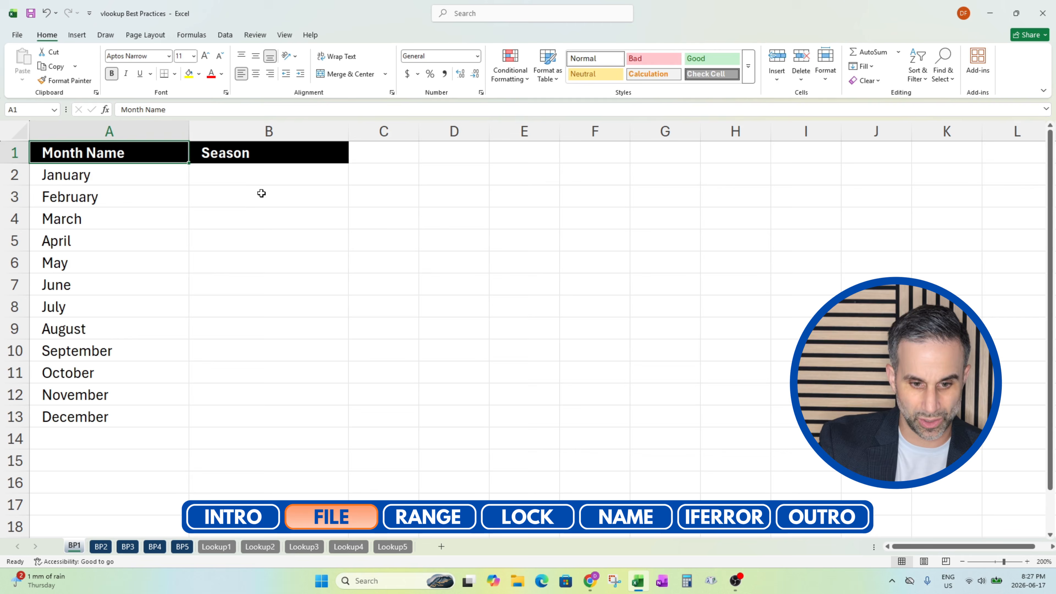
# Begin a VLOOKUP formula in cell B2 of the BP1 sheet with the column-locked $A2 as lookup value
pyautogui.click(255, 180)
pyautogui.write('=vlookup(')
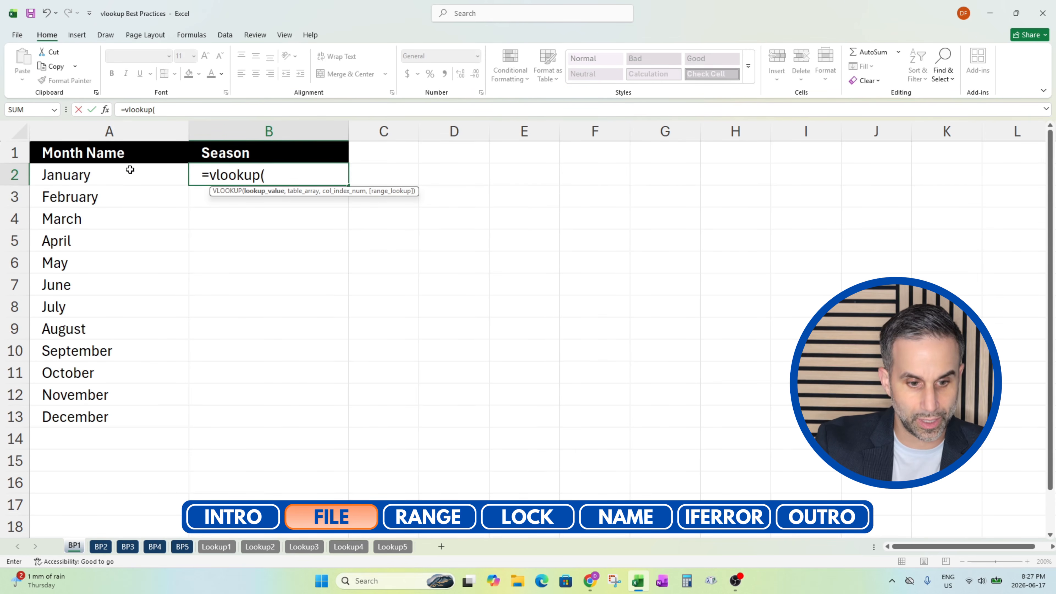
pyautogui.click(59, 174)
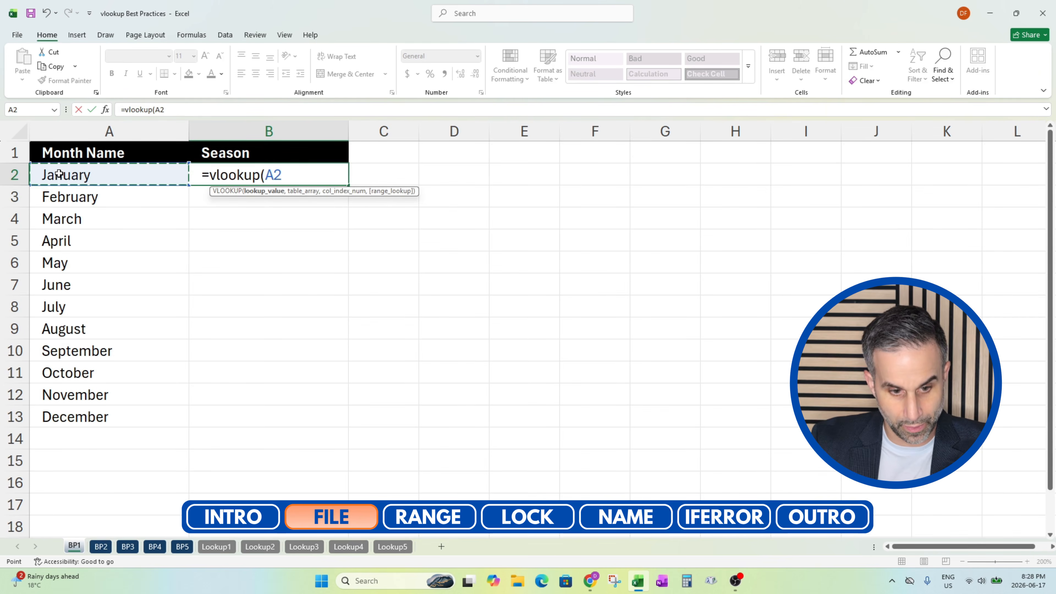
pyautogui.press('F4')
pyautogui.press('F4')
pyautogui.press('F4')
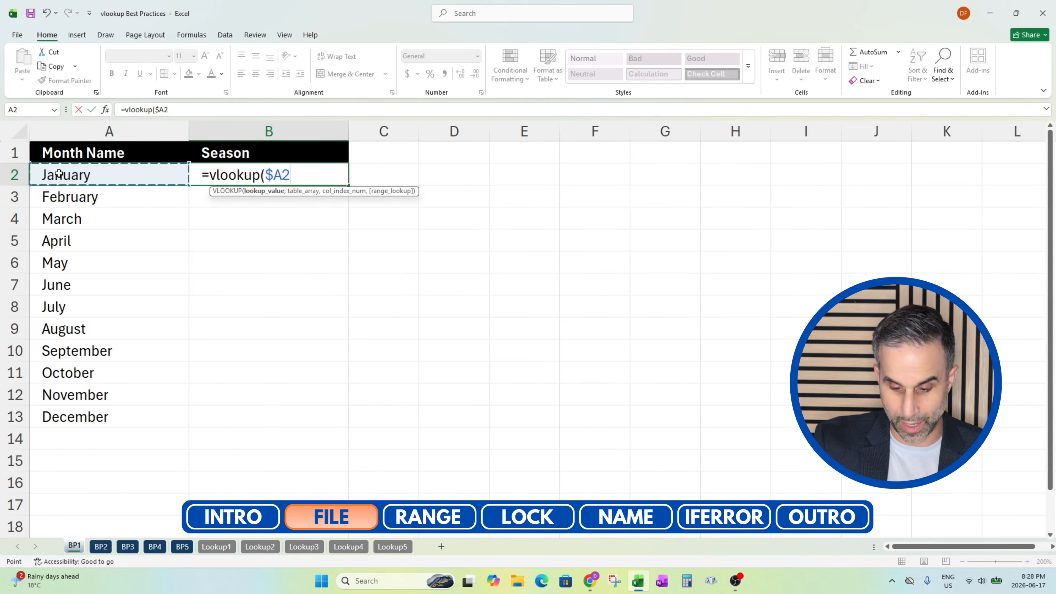
pyautogui.write(',')
# Complete the VLOOKUP with table array Lookup1!$A:$B, column index 2 and FALSE for an exact match
pyautogui.click(216, 547)
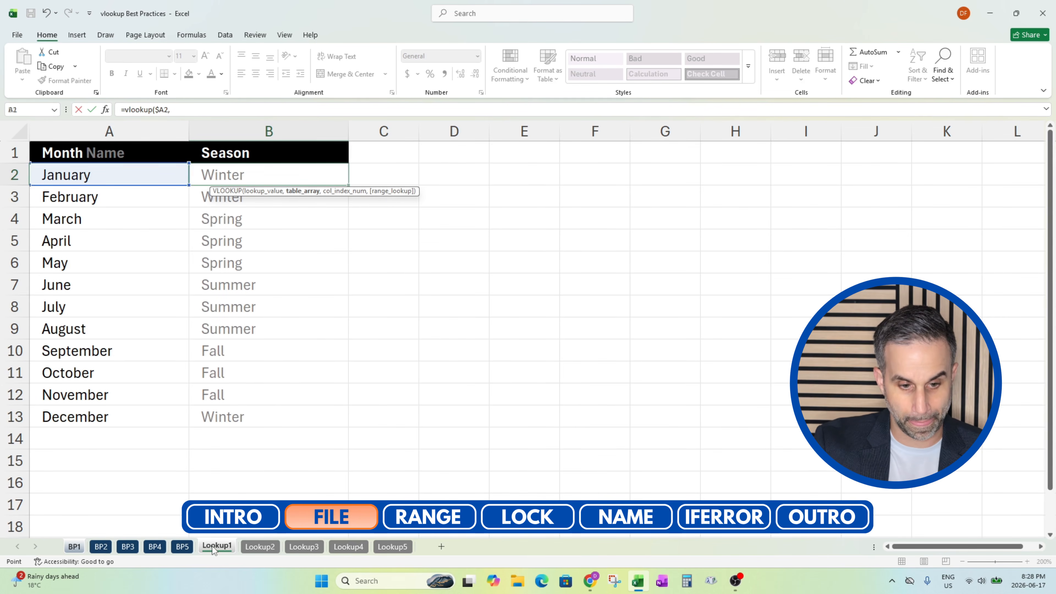
pyautogui.click(102, 137)
pyautogui.moveTo(102, 136); pyautogui.dragTo(205, 137)
pyautogui.press('F4')
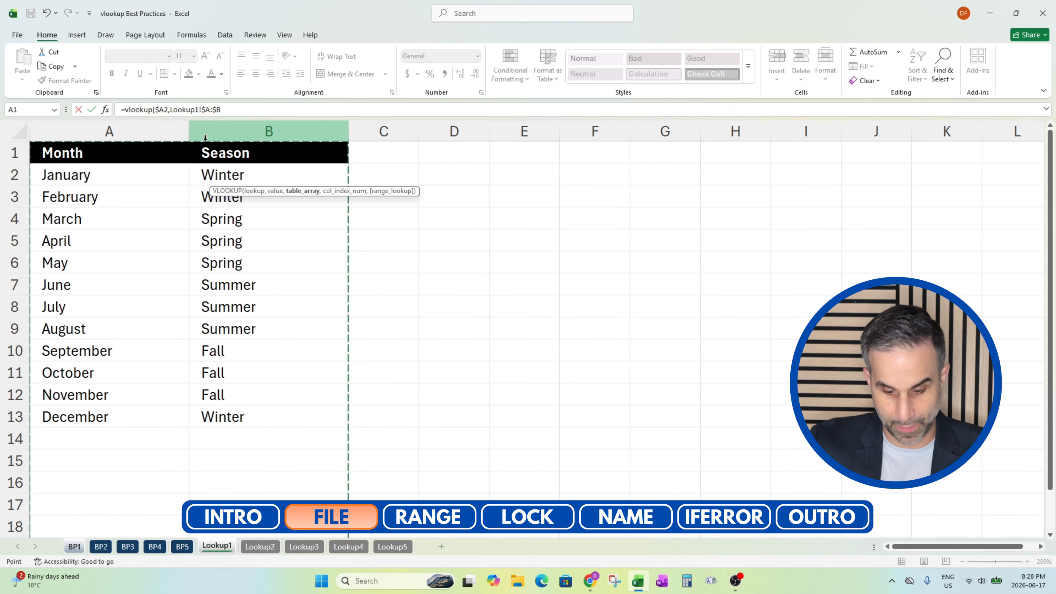
pyautogui.write(',2')
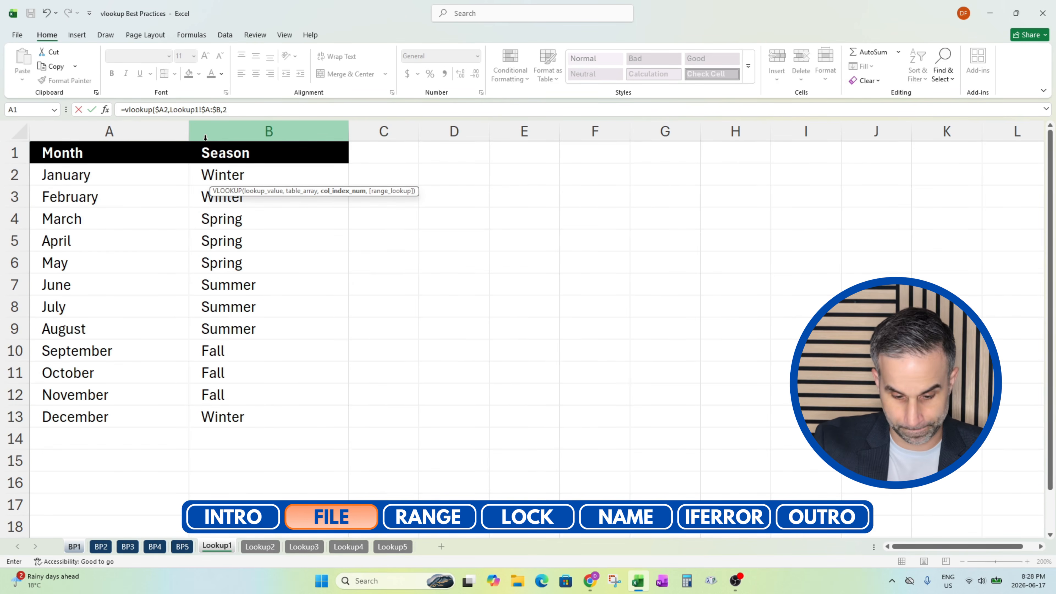
pyautogui.write(',false')
pyautogui.press('Return')
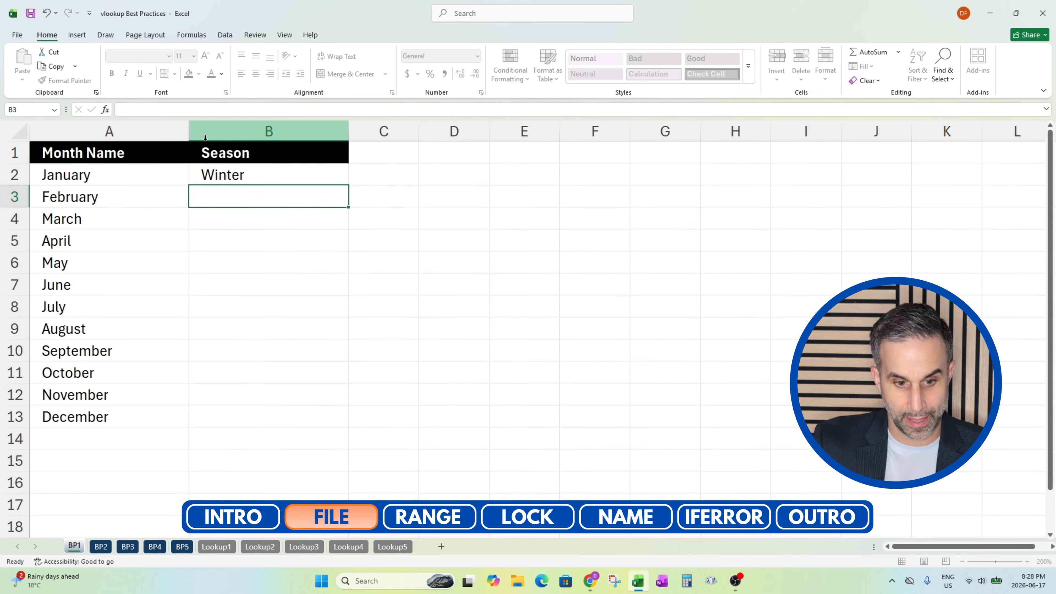
# Copy the Season formula from B2 down the column to B13 for every month
pyautogui.press('Up')
pyautogui.hotkey('ctrl', 'c')
pyautogui.press('Left')
pyautogui.hotkey('ctrl', 'Down')
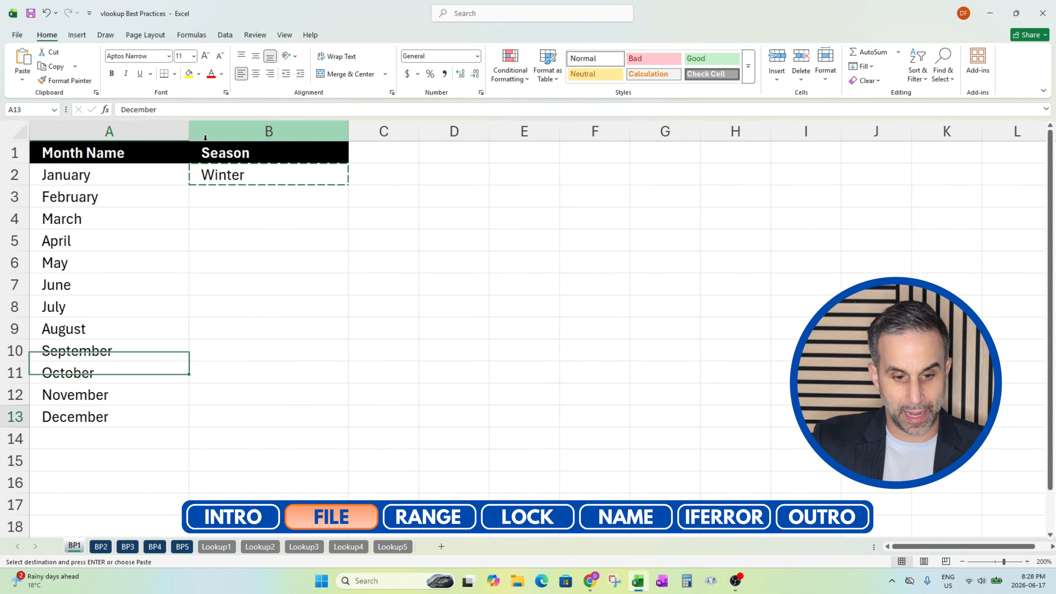
pyautogui.press('Right')
pyautogui.hotkey('ctrl', 'shift', 'Up')
pyautogui.hotkey('ctrl', 'v')
pyautogui.press('Escape')
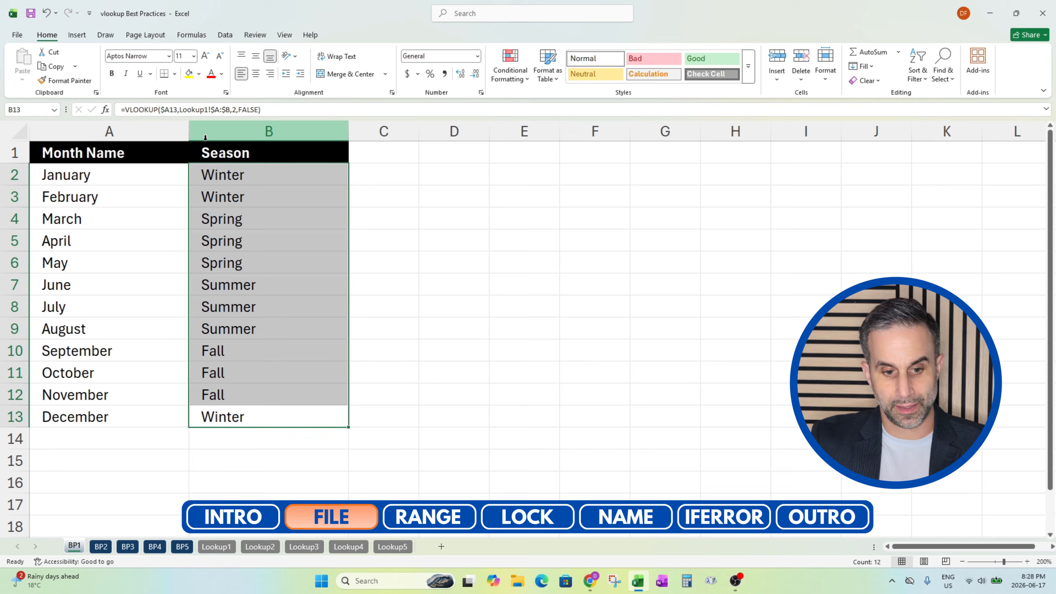
pyautogui.hotkey('ctrl', 'Up')
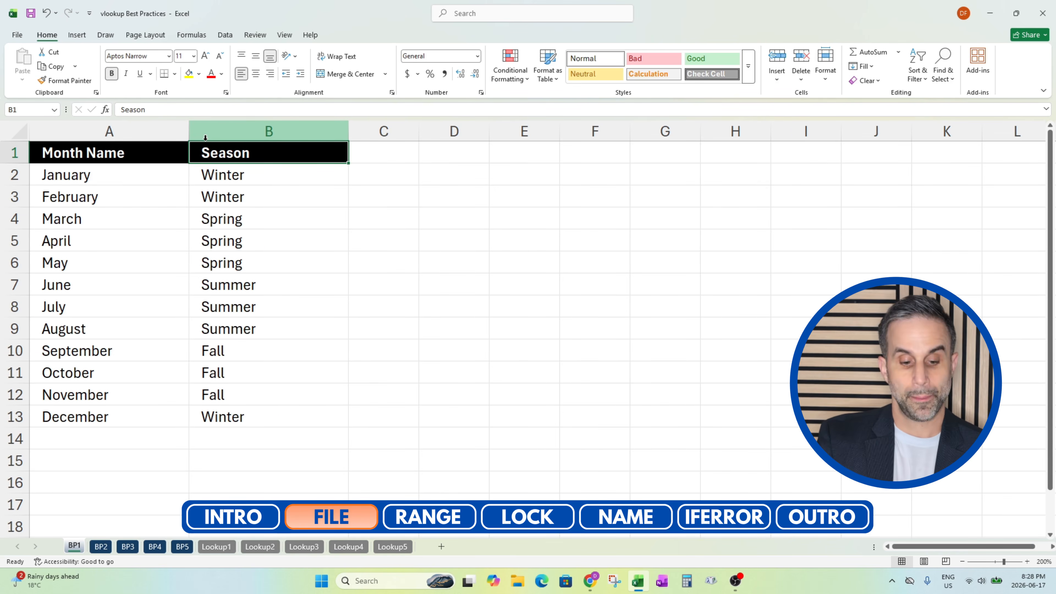
# On the BP2 sheet, begin a VLOOKUP in B2 with lookup value $A2 and take the table array from Lookup2
pyautogui.click(103, 548)
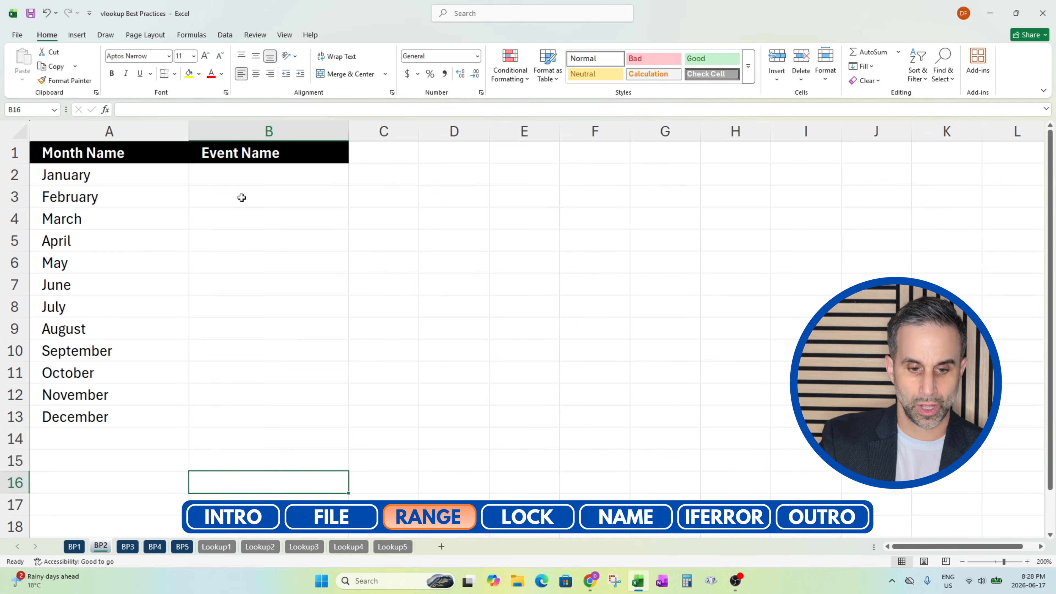
pyautogui.click(226, 182)
pyautogui.write('=')
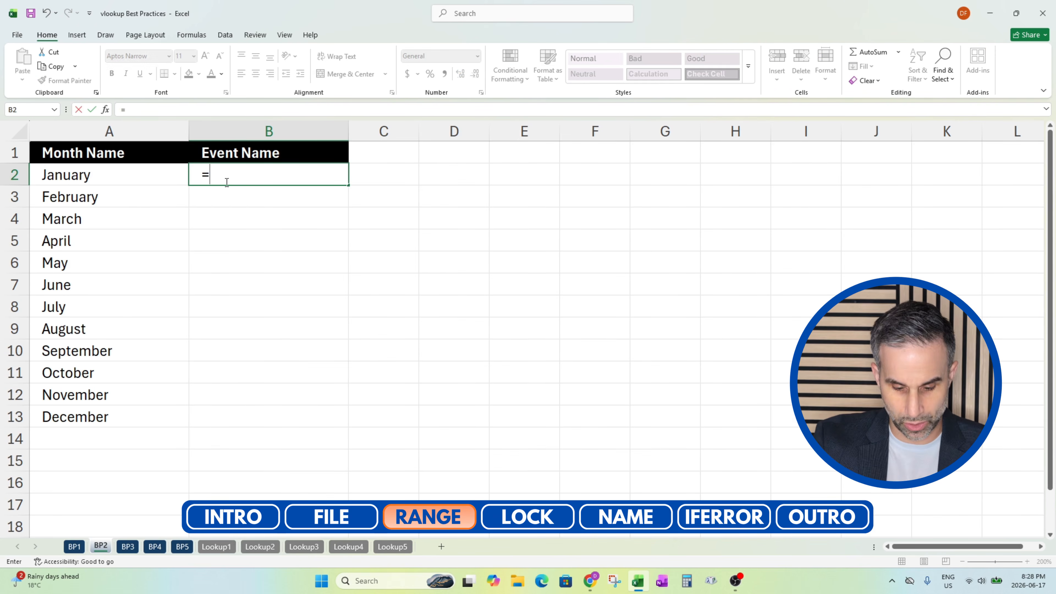
pyautogui.write('vlookup(')
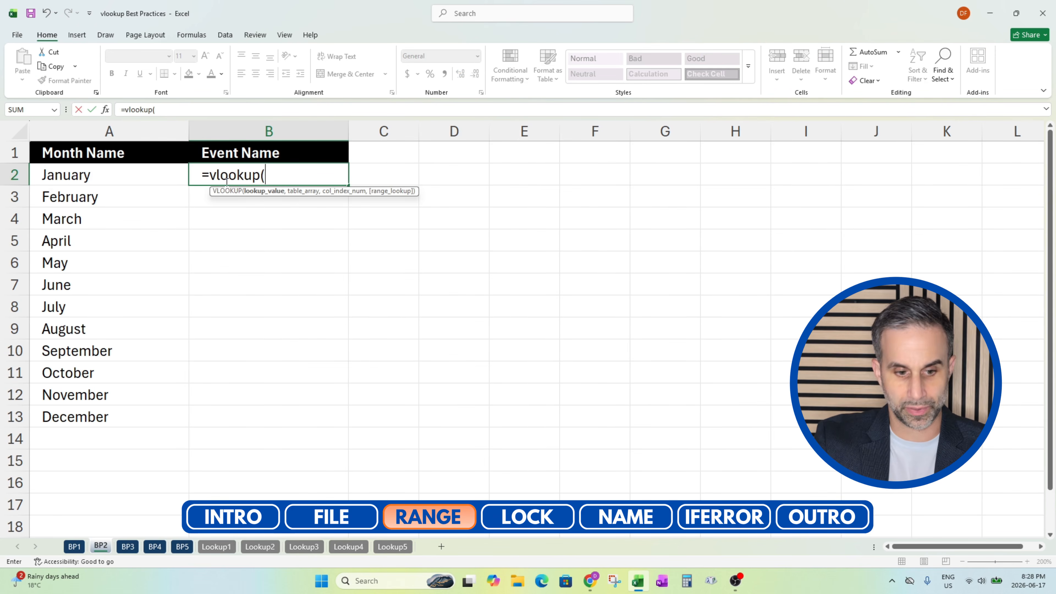
pyautogui.click(108, 177)
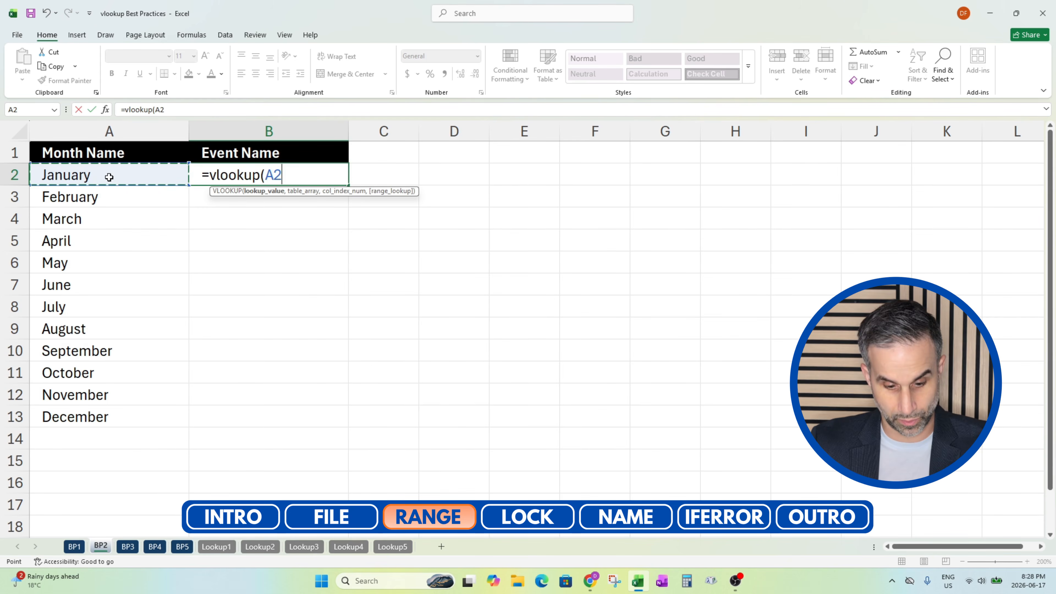
pyautogui.press('F4')
pyautogui.press('F4')
pyautogui.press('F4')
pyautogui.write(',')
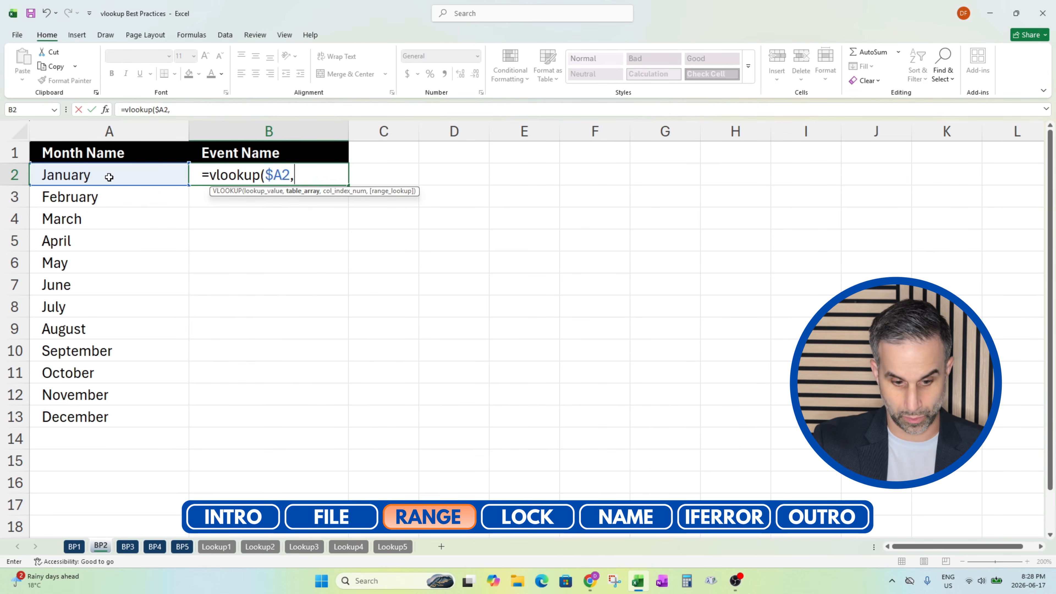
pyautogui.click(259, 548)
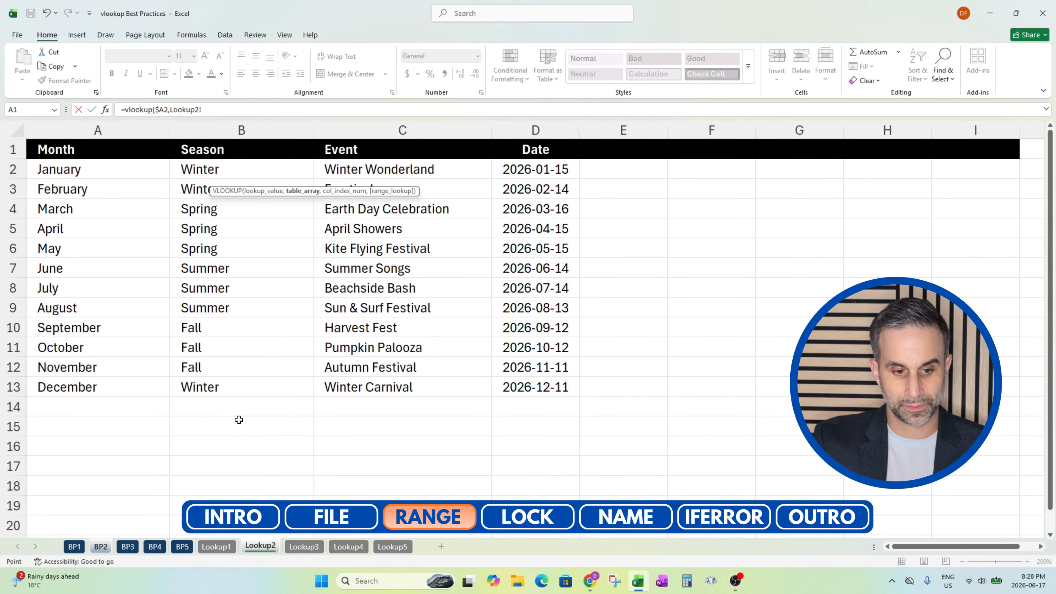
# Try the fixed cell range A1:D13 on Lookup2 as the table array
pyautogui.click(129, 244)
pyautogui.hotkey('ctrl', 'Up')
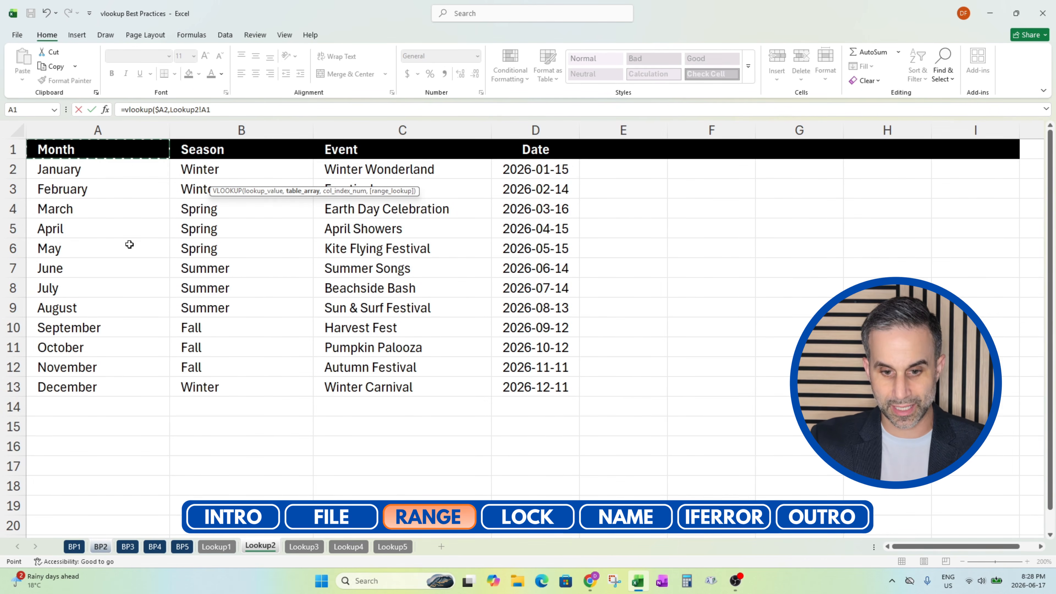
pyautogui.hotkey('ctrl', 'shift', 'Right')
pyautogui.hotkey('ctrl', 'shift', 'Down')
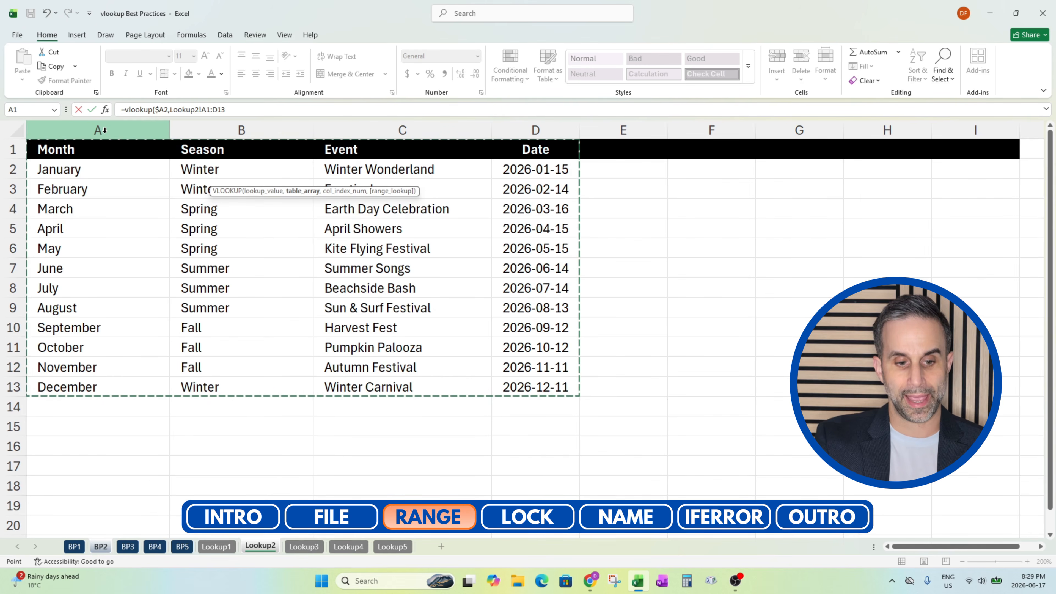
# Set the table array to full columns Lookup2!$A:$I and finish the VLOOKUP with column index 3 and FALSE
pyautogui.click(104, 130)
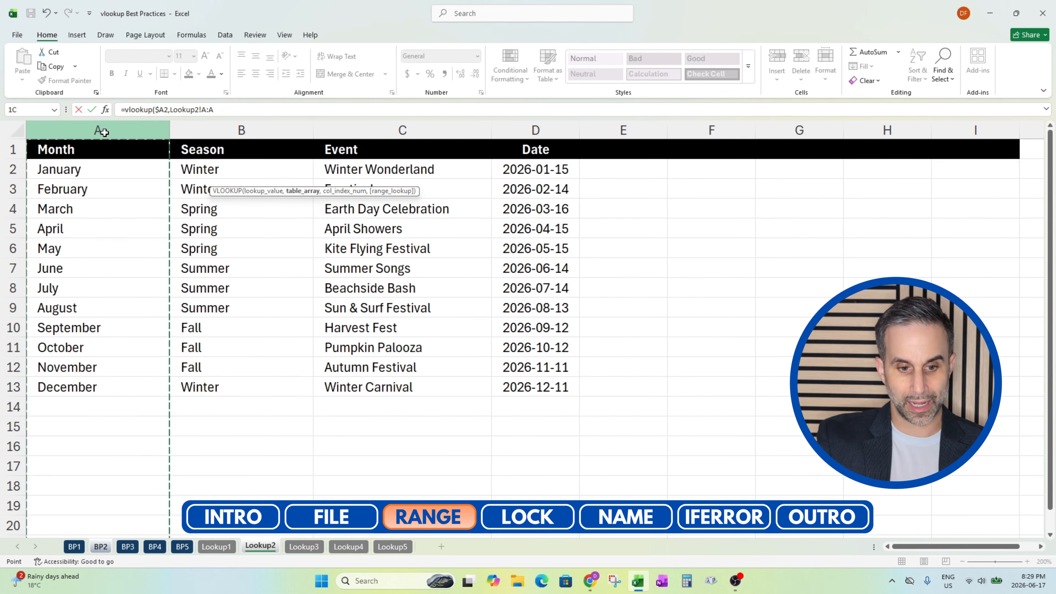
pyautogui.moveTo(104, 133); pyautogui.dragTo(325, 134)
pyautogui.moveTo(469, 136); pyautogui.dragTo(539, 134)
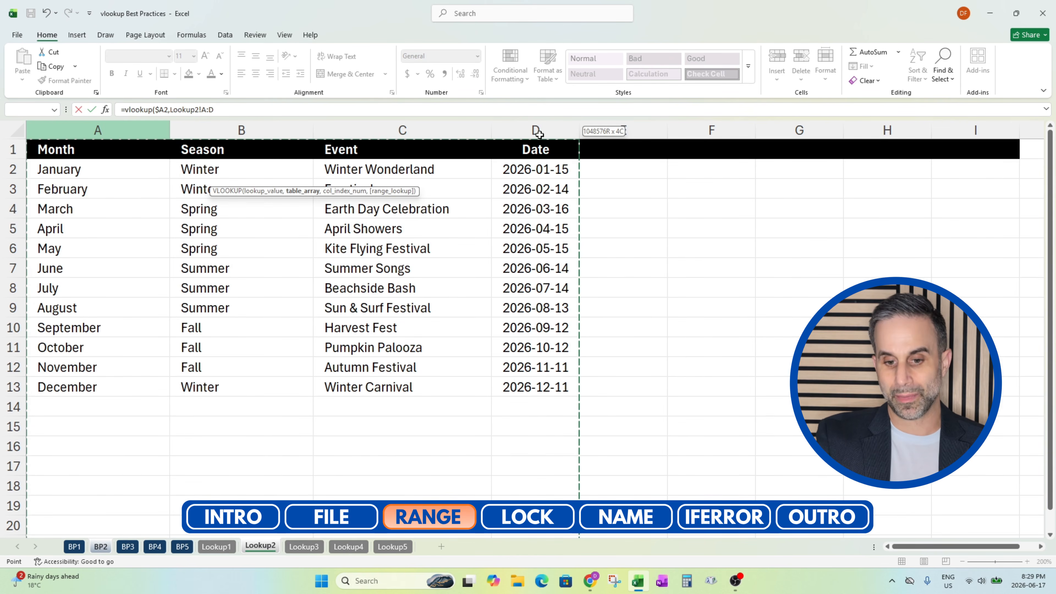
pyautogui.moveTo(544, 134); pyautogui.dragTo(939, 134)
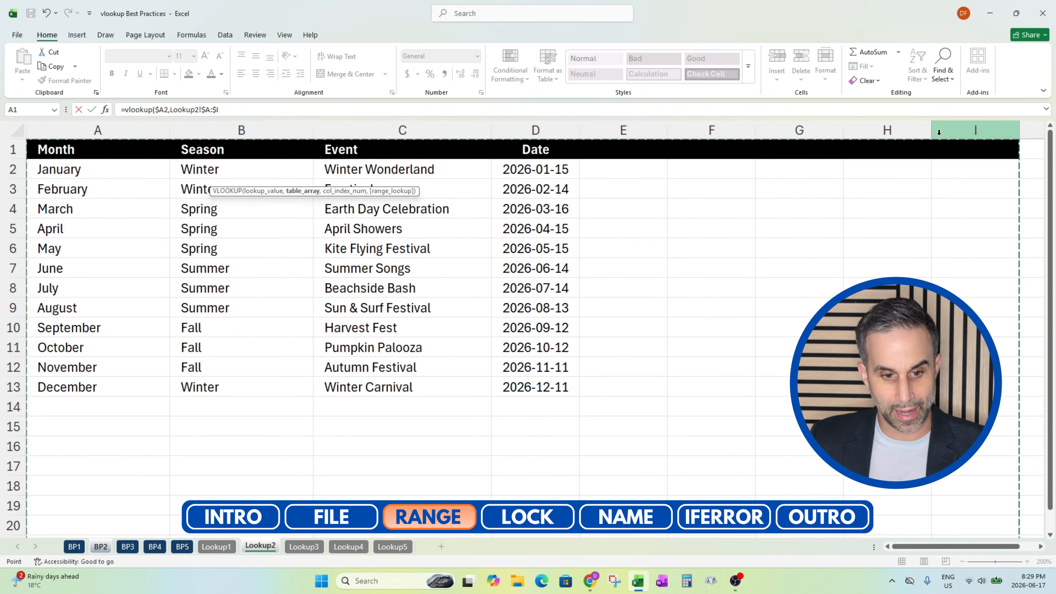
pyautogui.write(',')
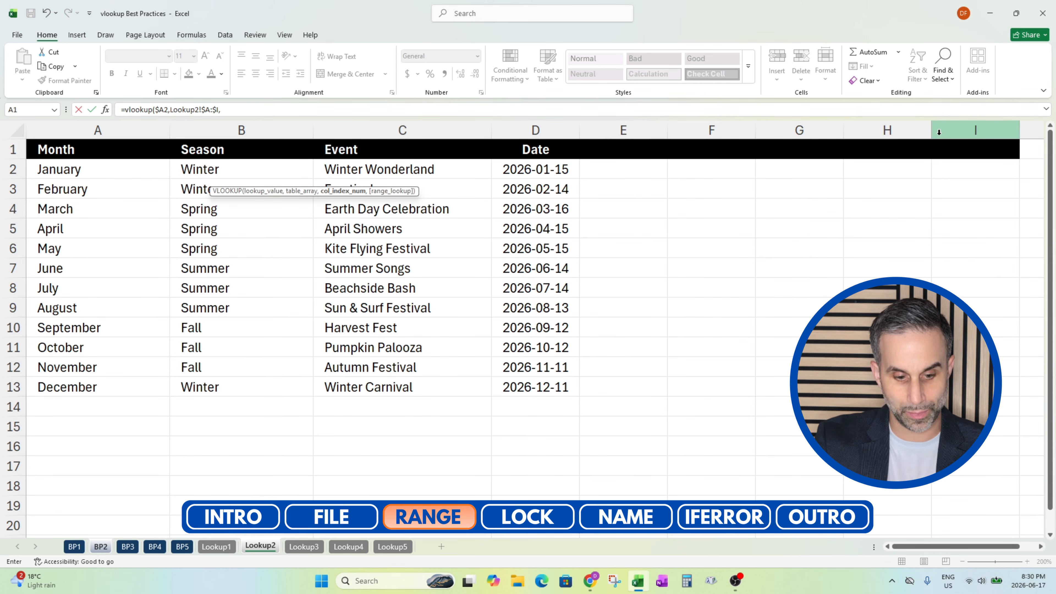
pyautogui.write('3')
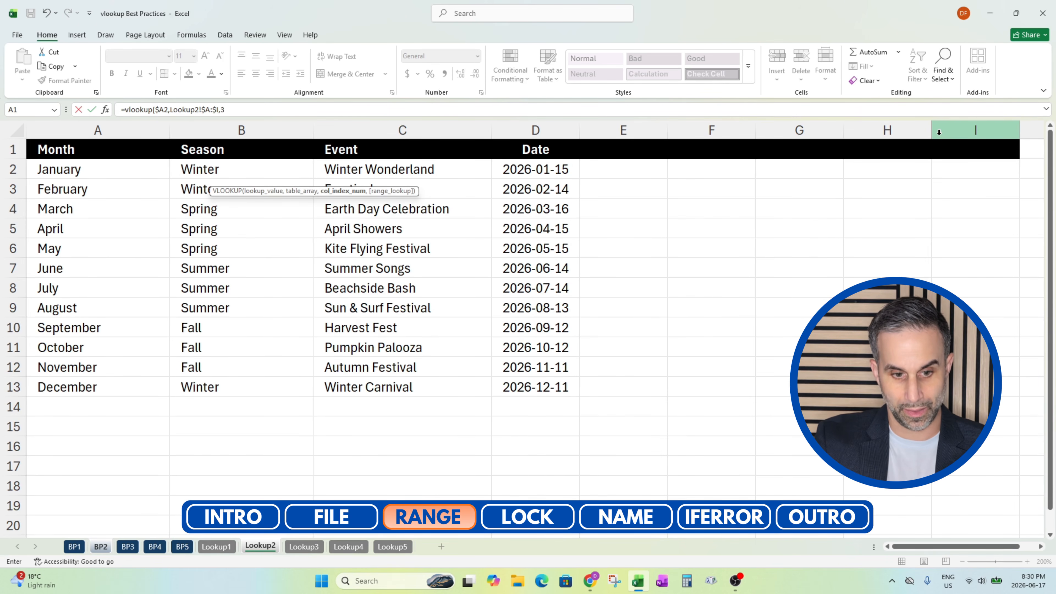
pyautogui.write(',false')
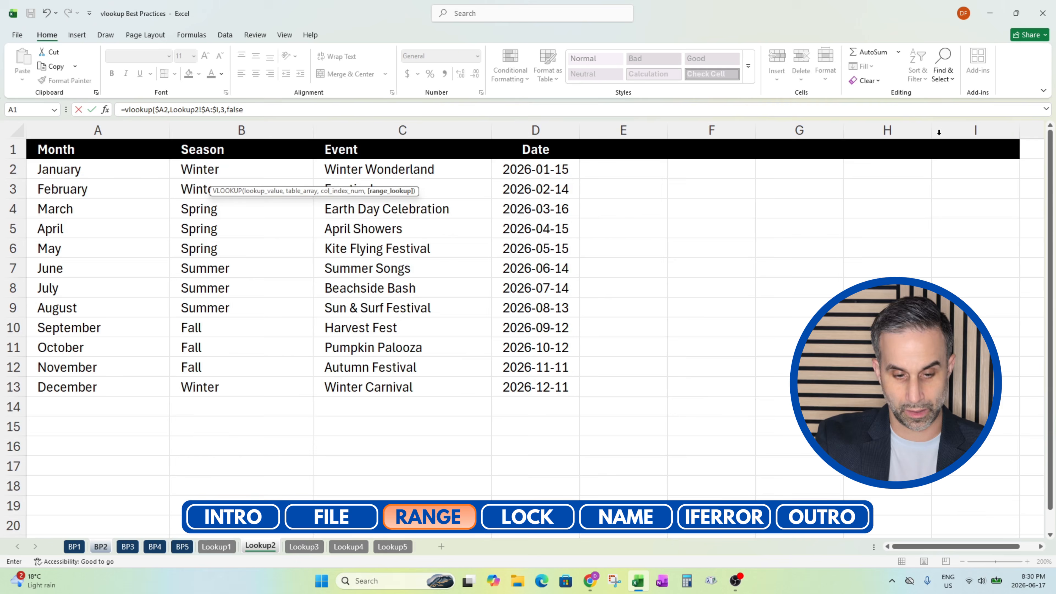
pyautogui.press('Return')
# Copy the Event Name formula from B2 down to B13, then return to cell A1
pyautogui.press('Up')
pyautogui.hotkey('ctrl', 'c')
pyautogui.press('Left')
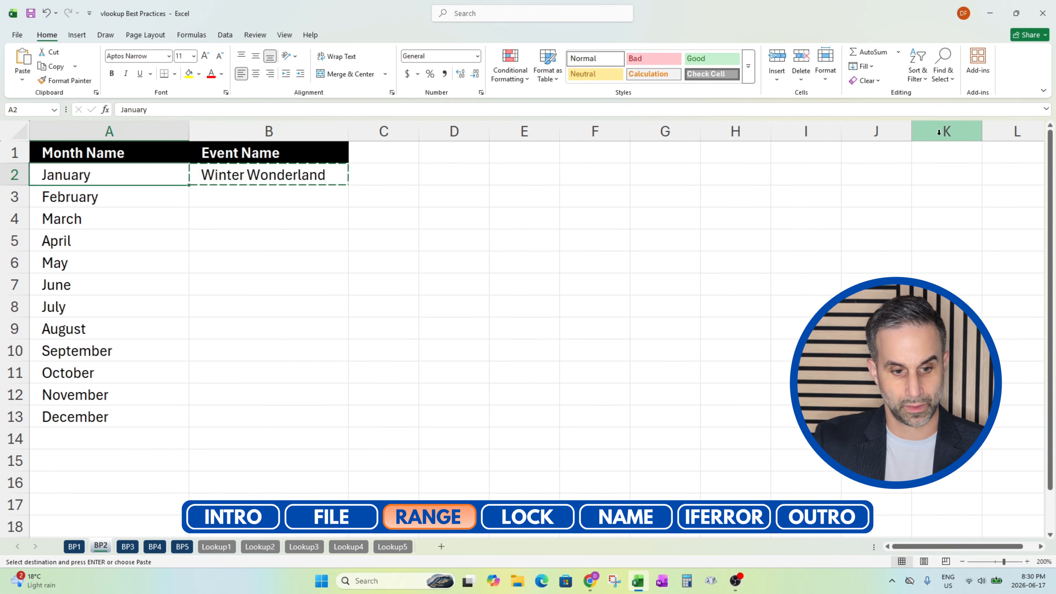
pyautogui.hotkey('ctrl', 'Down')
pyautogui.press('Right')
pyautogui.hotkey('shift', 'Up')
pyautogui.hotkey('shift', 'Up')
pyautogui.hotkey('shift', 'Up')
pyautogui.hotkey('shift', 'Up')
pyautogui.hotkey('shift', 'Up')
pyautogui.hotkey('shift', 'Up')
pyautogui.hotkey('shift', 'Up')
pyautogui.hotkey('shift', 'Up')
pyautogui.hotkey('shift', 'Up')
pyautogui.hotkey('shift', 'Up')
pyautogui.hotkey('ctrl', 'v')
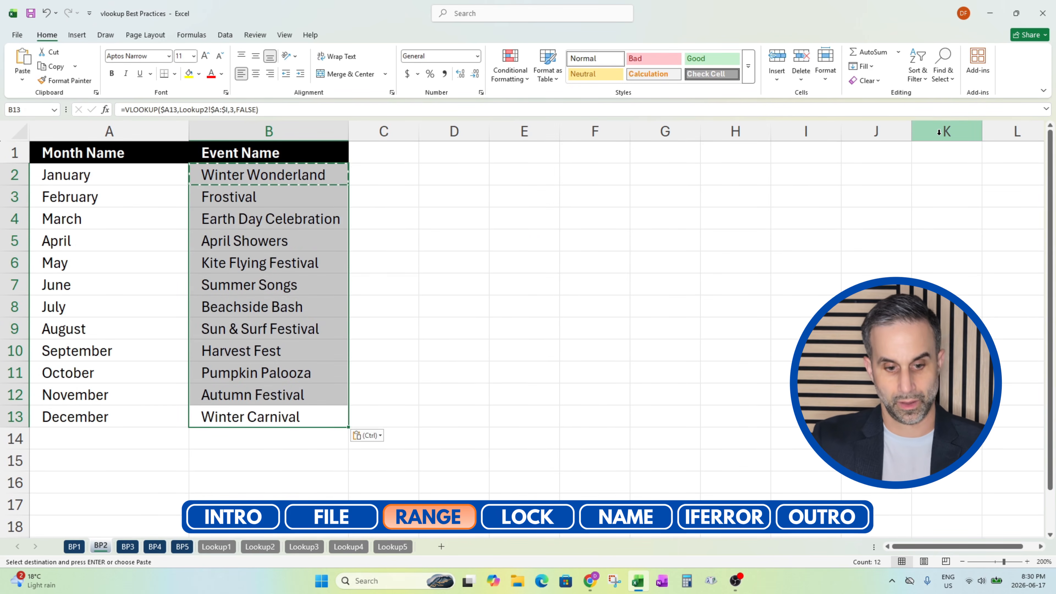
pyautogui.press('Escape')
pyautogui.hotkey('ctrl', 'Home')
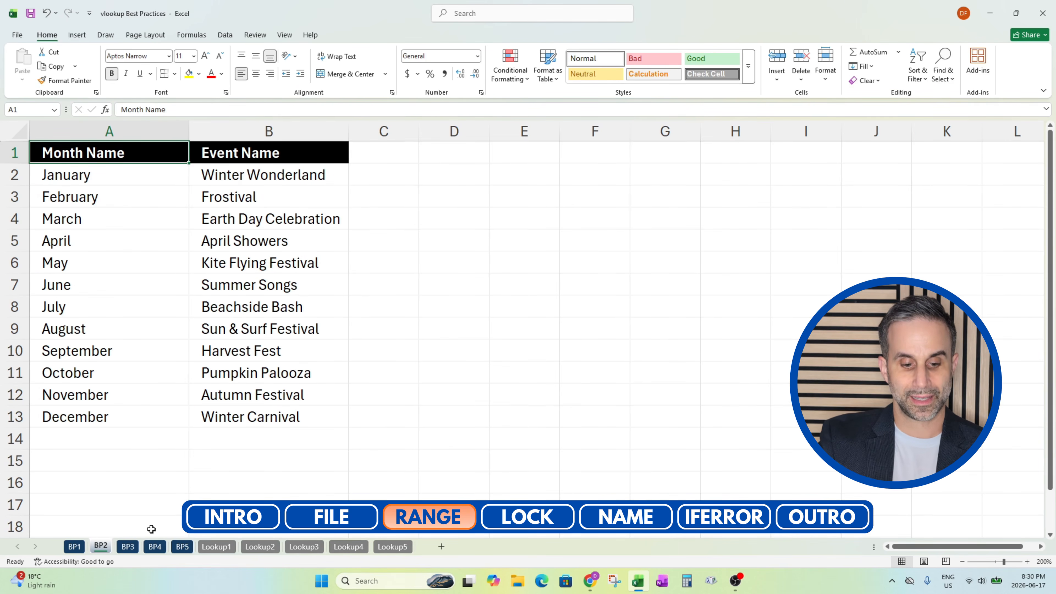
# On the BP3 sheet, begin a VLOOKUP in B2 with the column-locked $A2 as lookup value
pyautogui.click(128, 546)
pyautogui.click(253, 178)
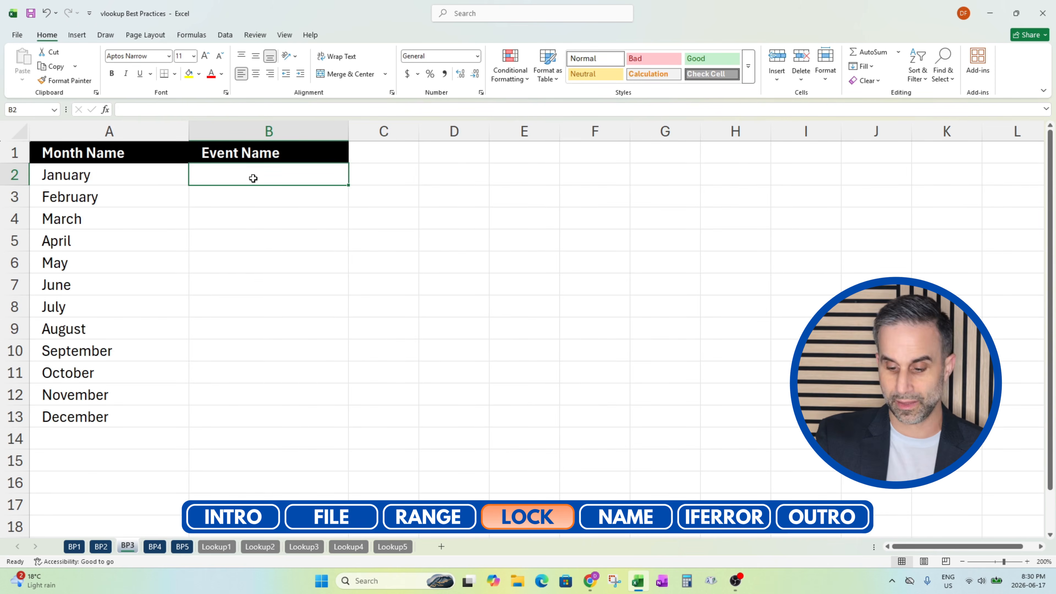
pyautogui.write('=vl')
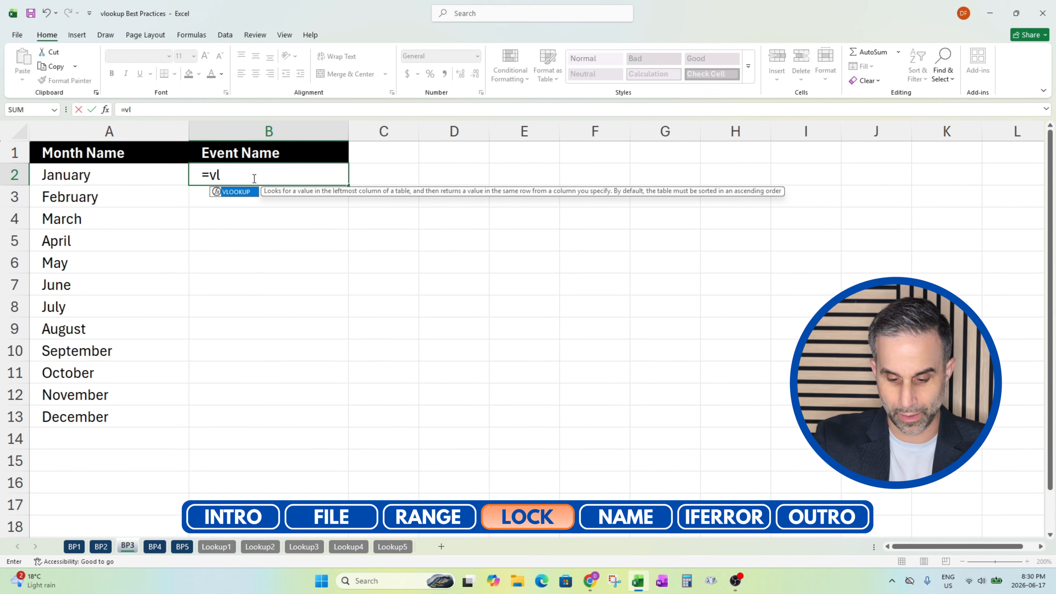
pyautogui.write('ookup(')
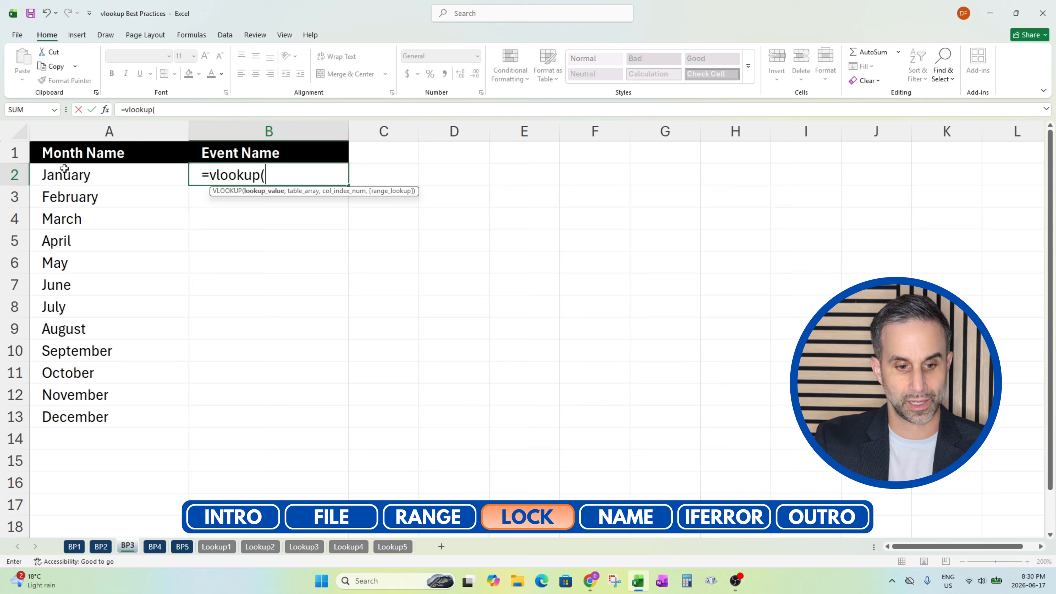
pyautogui.click(59, 175)
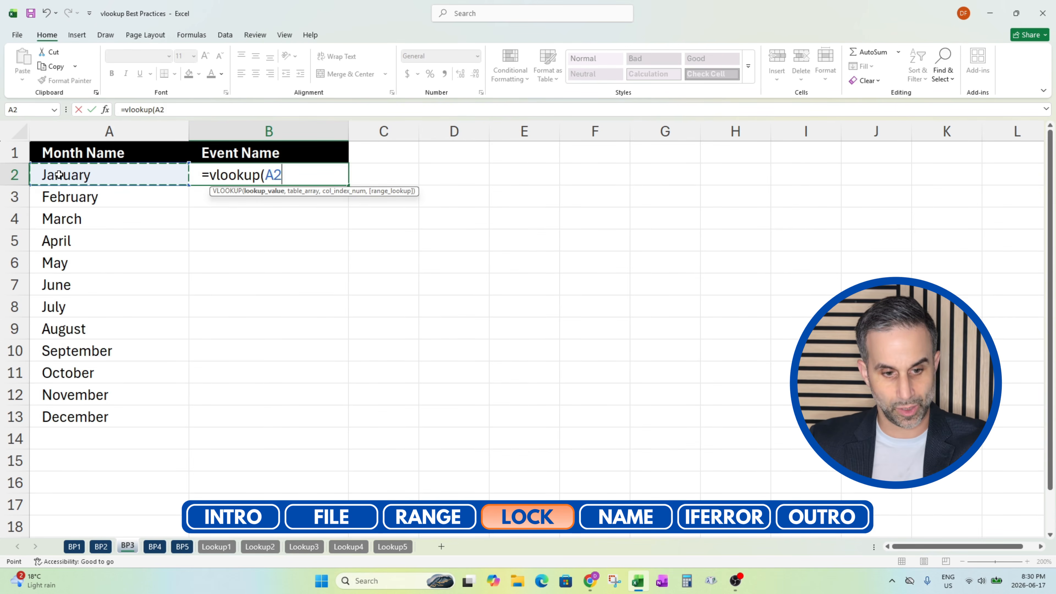
pyautogui.press('F4')
pyautogui.press('F4')
pyautogui.press('F4')
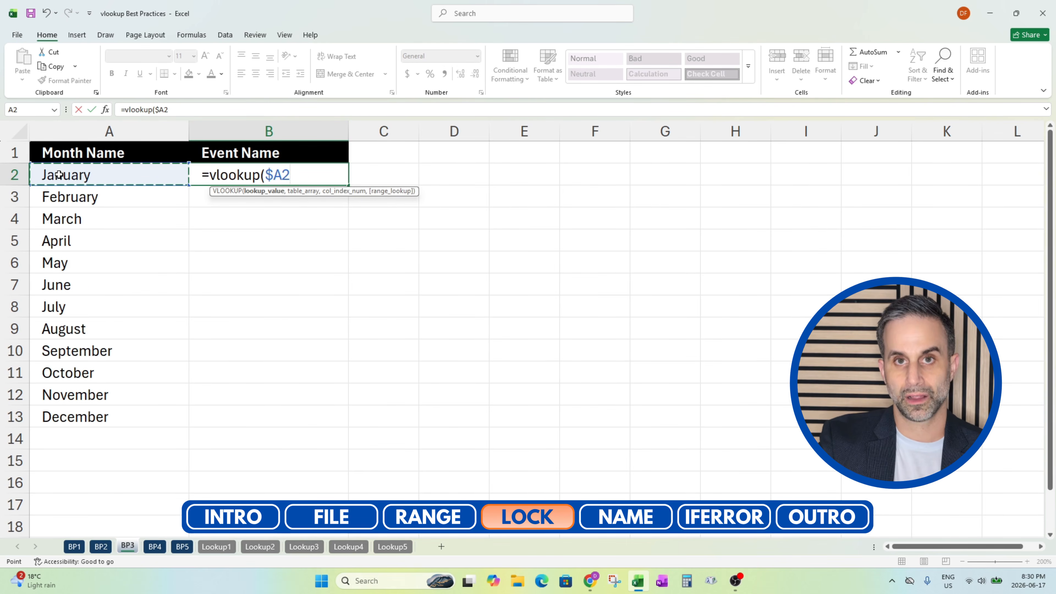
pyautogui.write(',')
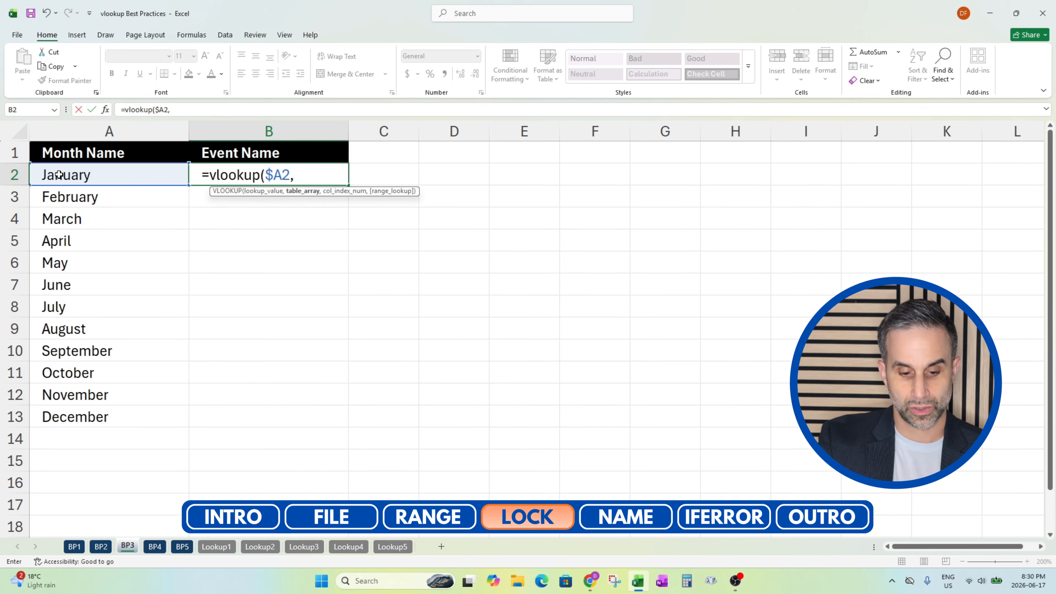
# Try the locked cell range $A$1:$D$13 on the Lookup3 sheet as the table array
pyautogui.click(304, 547)
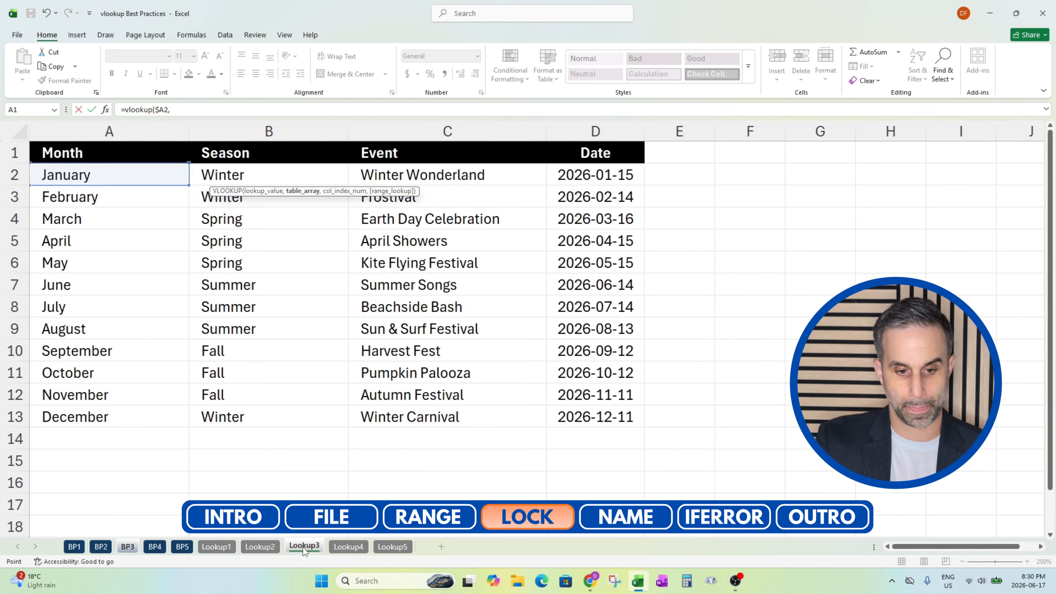
pyautogui.click(223, 306)
pyautogui.hotkey('ctrl', 'Left')
pyautogui.hotkey('ctrl', 'Up')
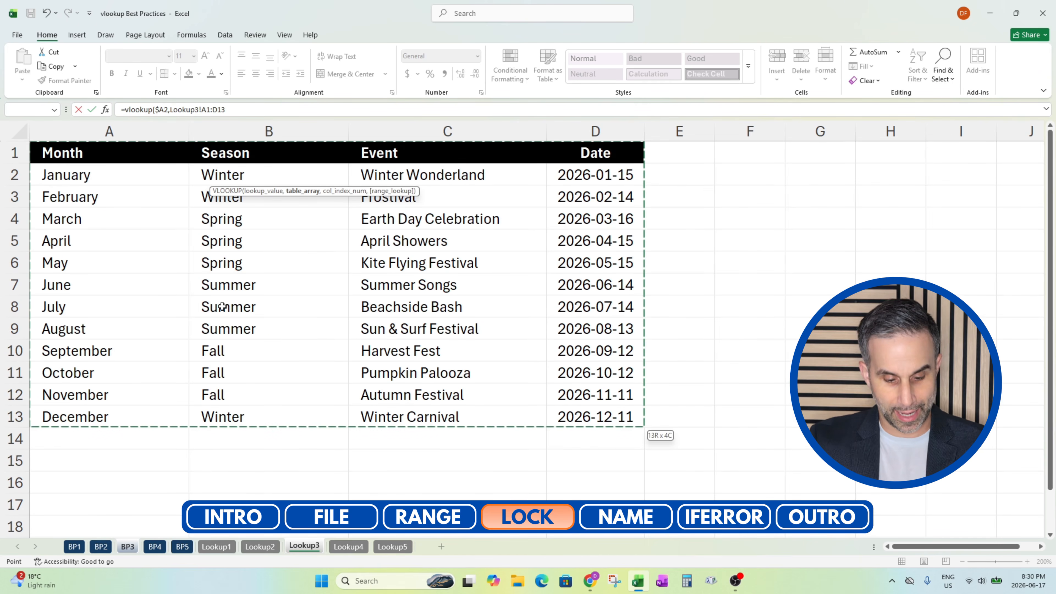
pyautogui.press('F4')
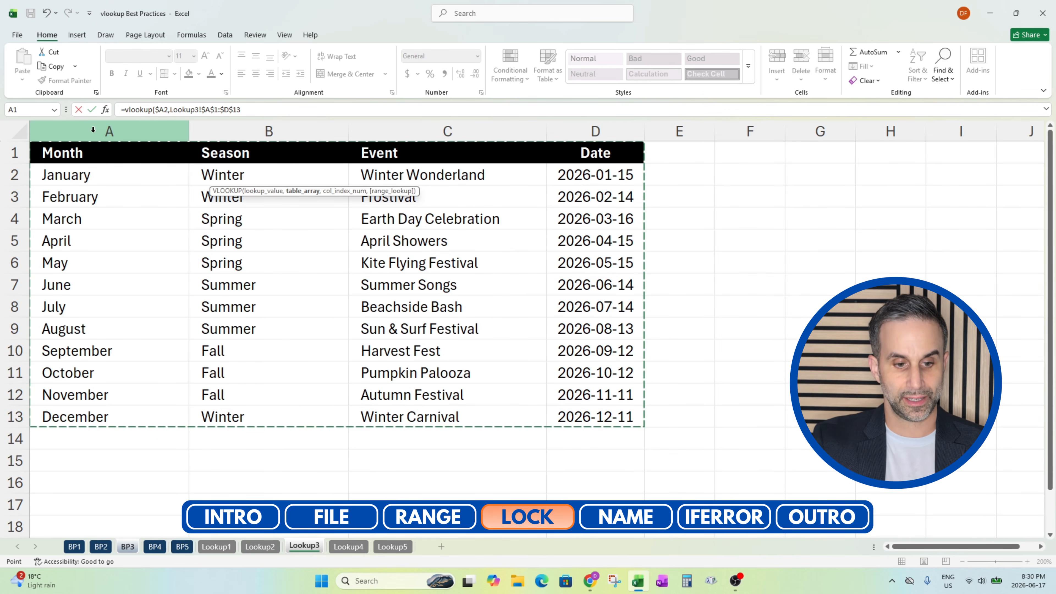
# Set the table array to full columns Lookup3!$A:$D and finish the VLOOKUP with column index 2 and FALSE
pyautogui.click(121, 130)
pyautogui.moveTo(121, 130); pyautogui.dragTo(570, 179)
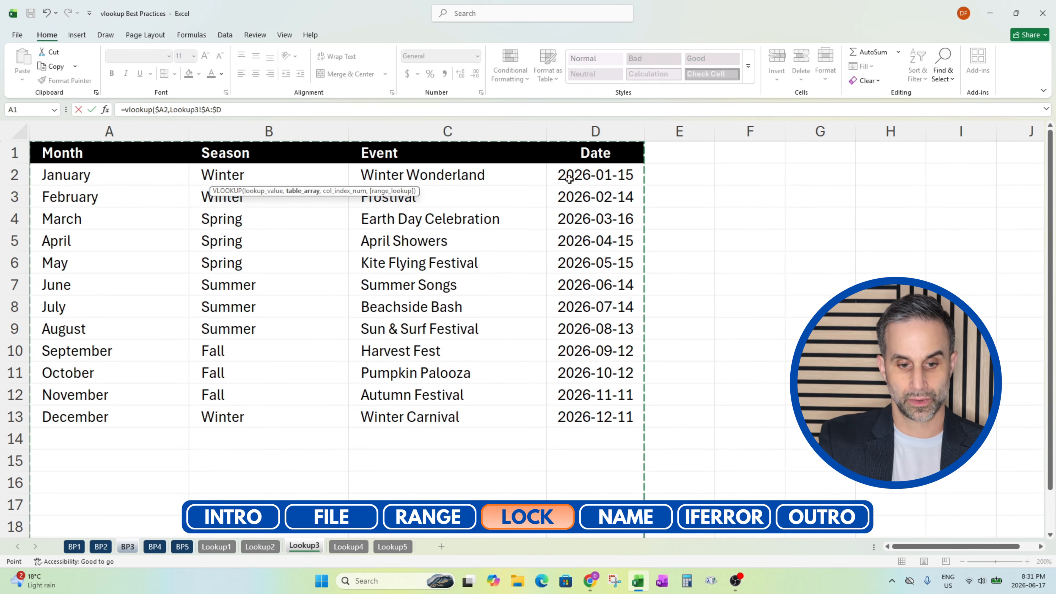
pyautogui.write(',2')
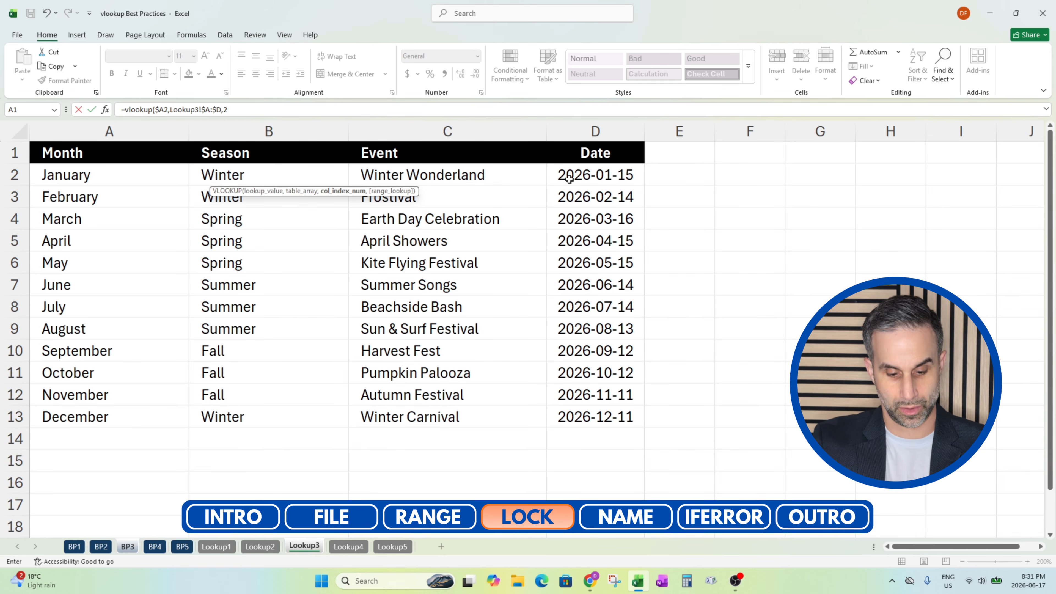
pyautogui.write(',false')
pyautogui.press('Return')
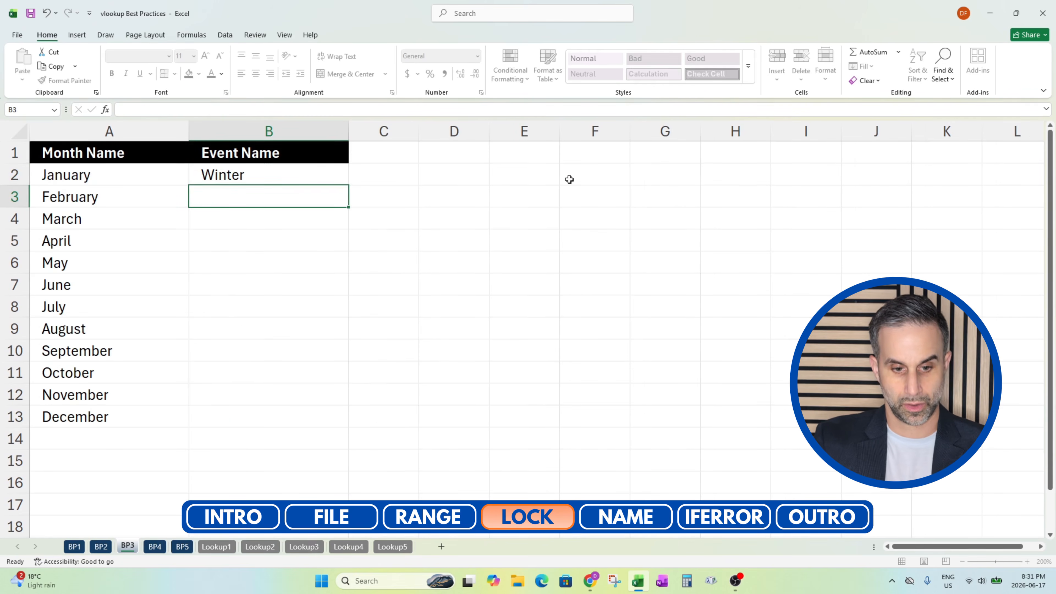
# Change the column index in the B2 VLOOKUP formula to 3
pyautogui.press('Up')
pyautogui.hotkey('ctrl', 'c')
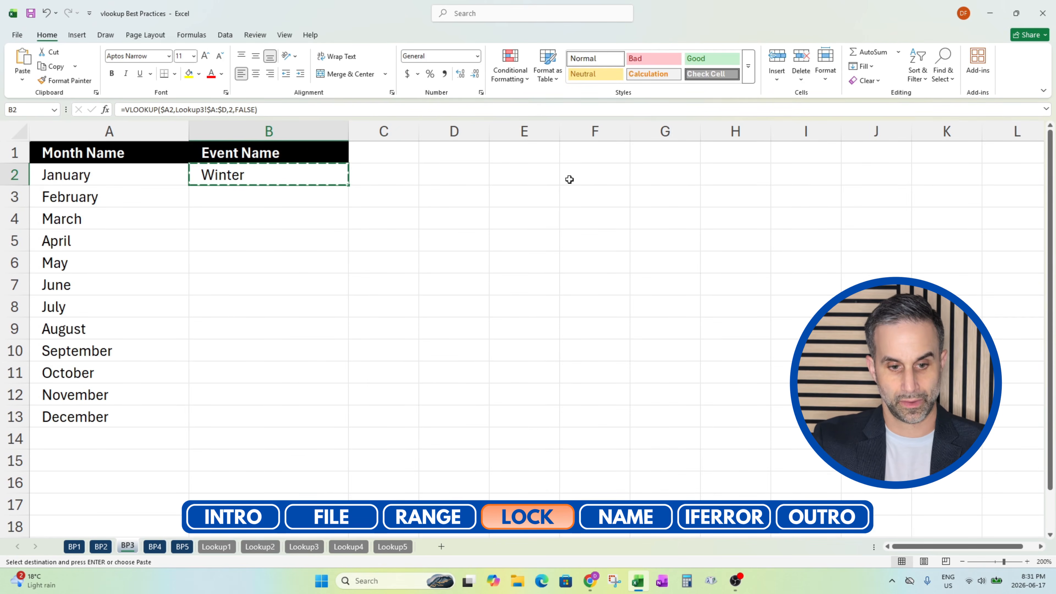
pyautogui.click(233, 110)
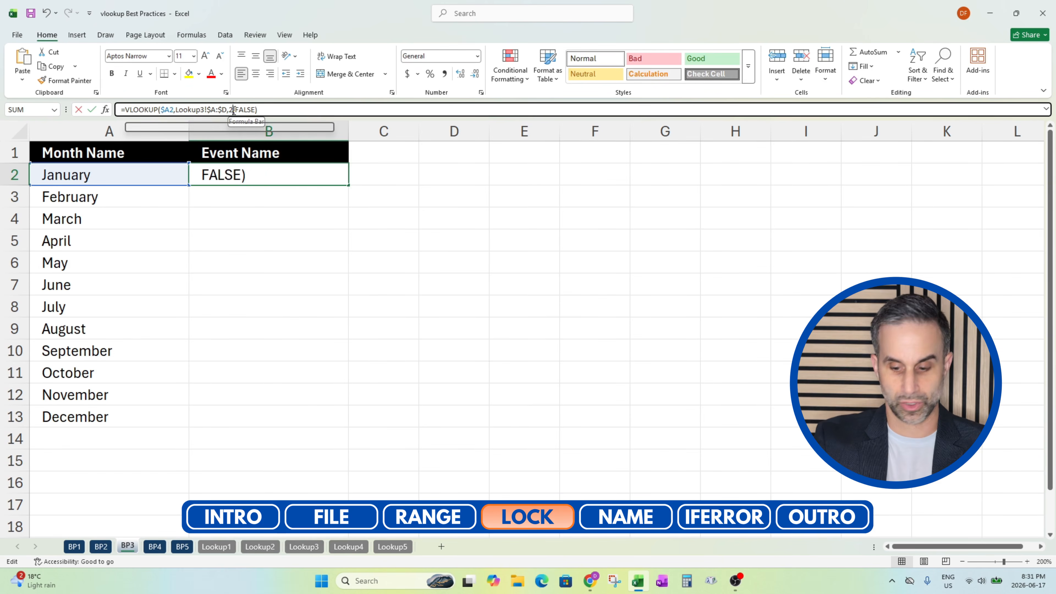
pyautogui.press('BackSpace')
pyautogui.write('3')
pyautogui.press('Return')
pyautogui.press('Up')
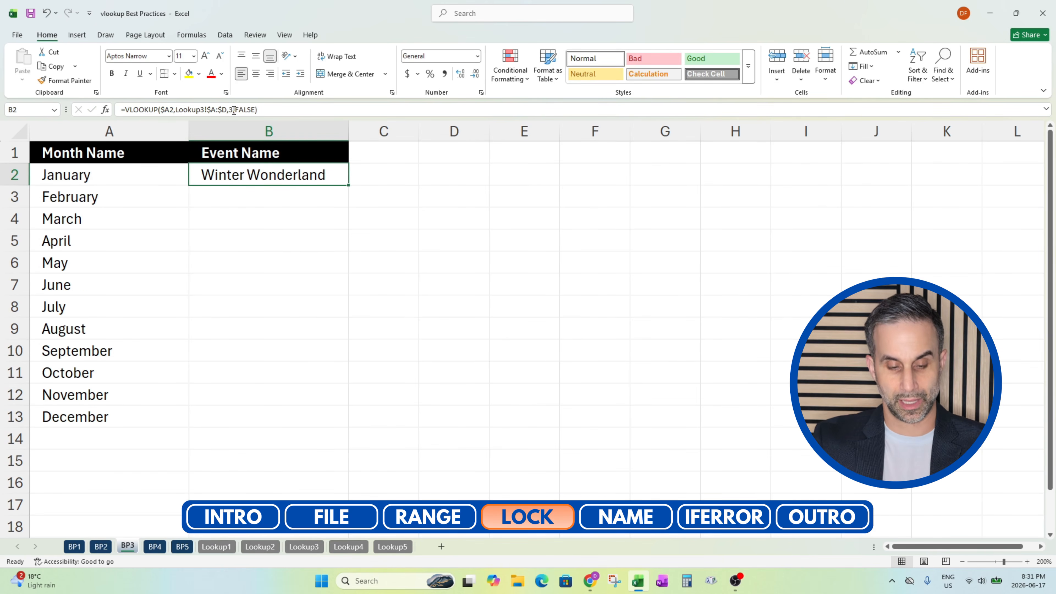
# Copy the Event Name formula from B2 down to B13, and return to cell A1
pyautogui.hotkey('ctrl', 'c')
pyautogui.press('Left')
pyautogui.hotkey('ctrl', 'Down')
pyautogui.press('Right')
pyautogui.hotkey('ctrl', 'shift', 'Up')
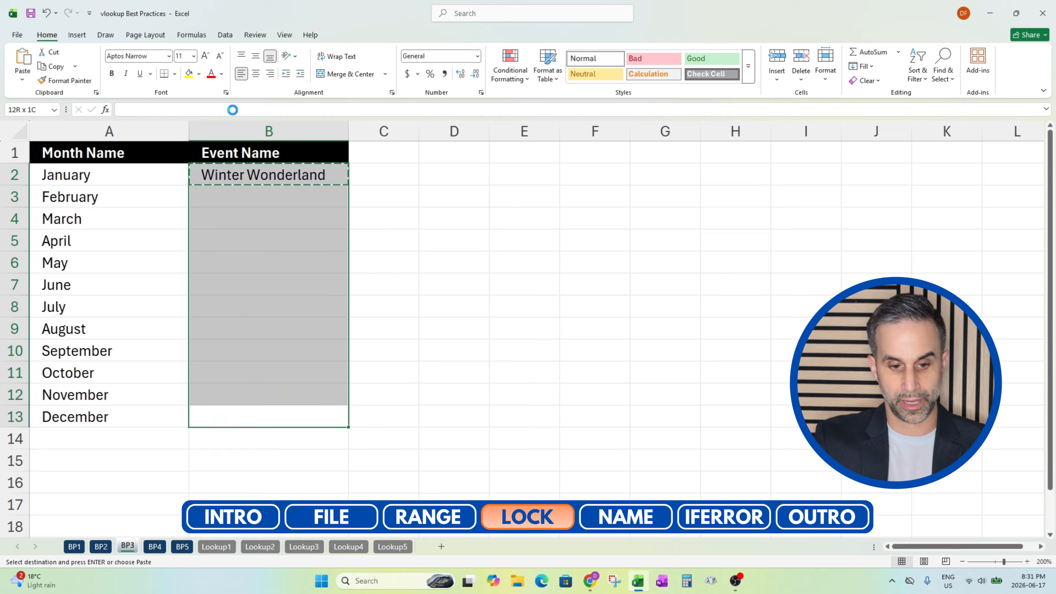
pyautogui.hotkey('ctrl', 'v')
pyautogui.press('Escape')
pyautogui.hotkey('ctrl', 'Home')
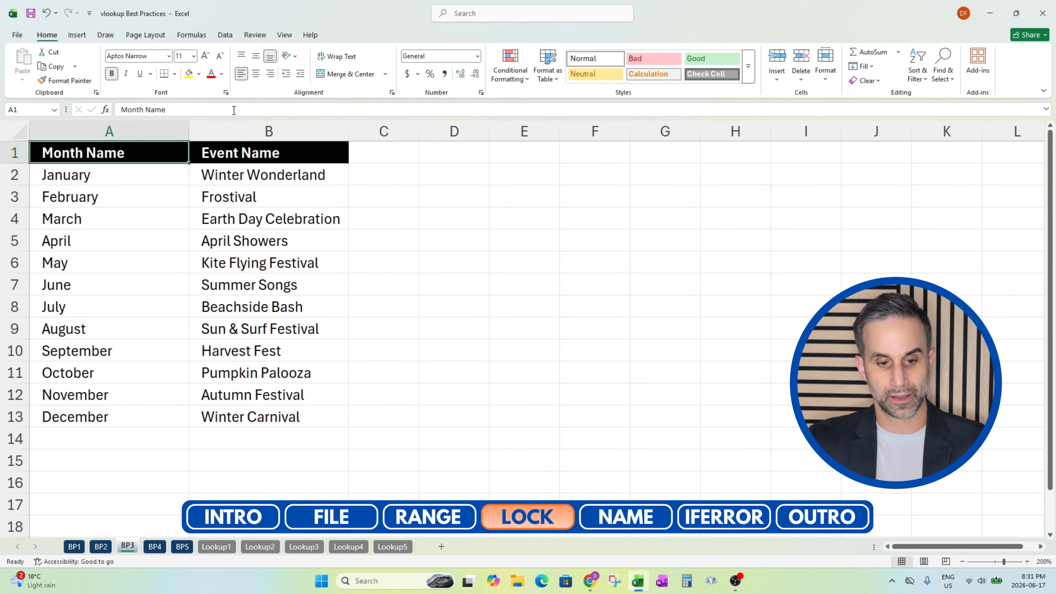
# Copy the VLOOKUP formula from B2 into the adjacent cell C2 to test the locked references
pyautogui.press('Down')
pyautogui.press('Right')
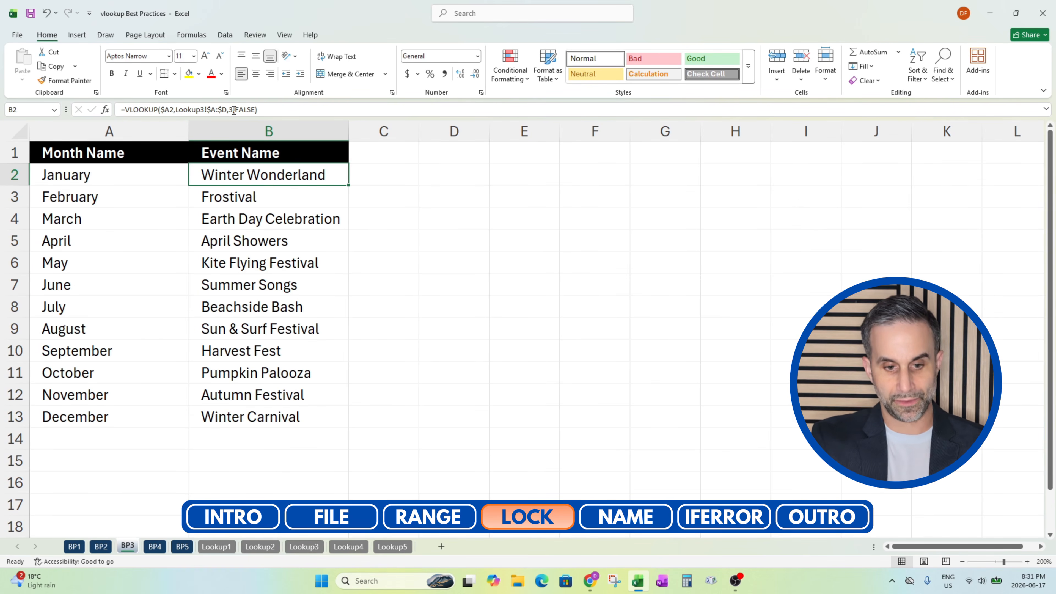
pyautogui.hotkey('ctrl', 'c')
pyautogui.press('Right')
pyautogui.press('Left')
pyautogui.hotkey('ctrl', 'Down')
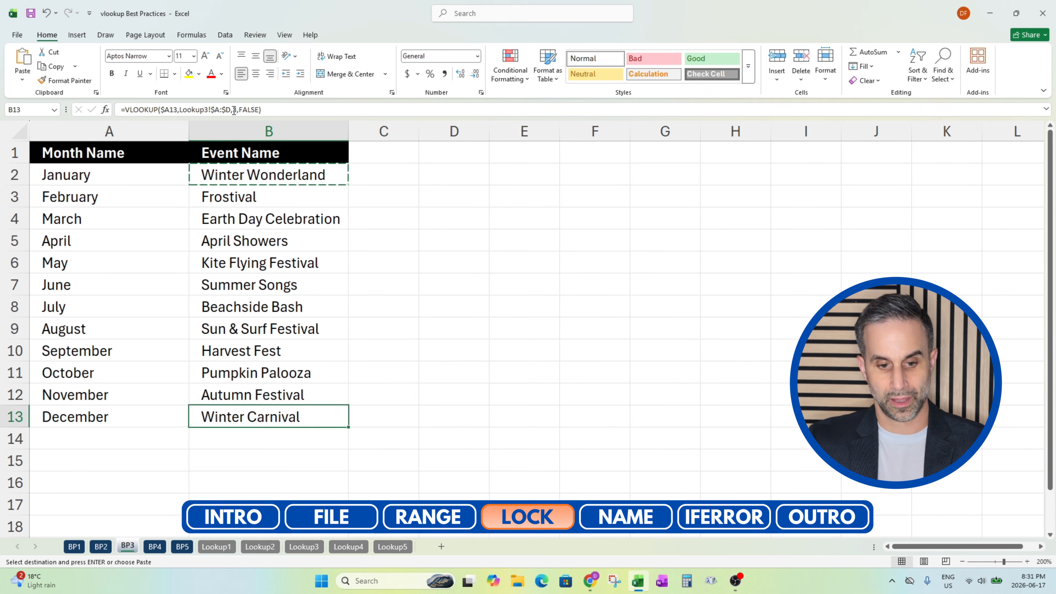
pyautogui.hotkey('ctrl', 'Up')
pyautogui.press('Right')
pyautogui.press('Down')
pyautogui.hotkey('ctrl', 'v')
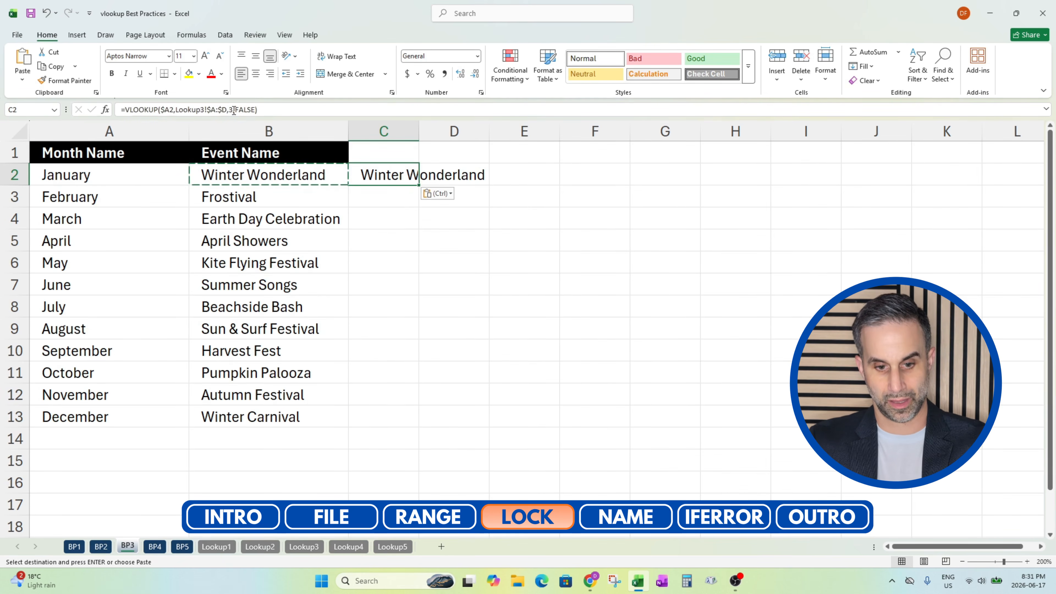
# Paste the copied lookup formula into C3:C13 and into D2
pyautogui.press('Down')
pyautogui.hotkey('shift', 'Down')
pyautogui.hotkey('shift', 'Down')
pyautogui.hotkey('shift', 'Down')
pyautogui.hotkey('shift', 'Down')
pyautogui.hotkey('shift', 'Down')
pyautogui.hotkey('shift', 'Down')
pyautogui.hotkey('shift', 'Down')
pyautogui.hotkey('shift', 'Down')
pyautogui.hotkey('shift', 'Down')
pyautogui.hotkey('shift', 'Down')
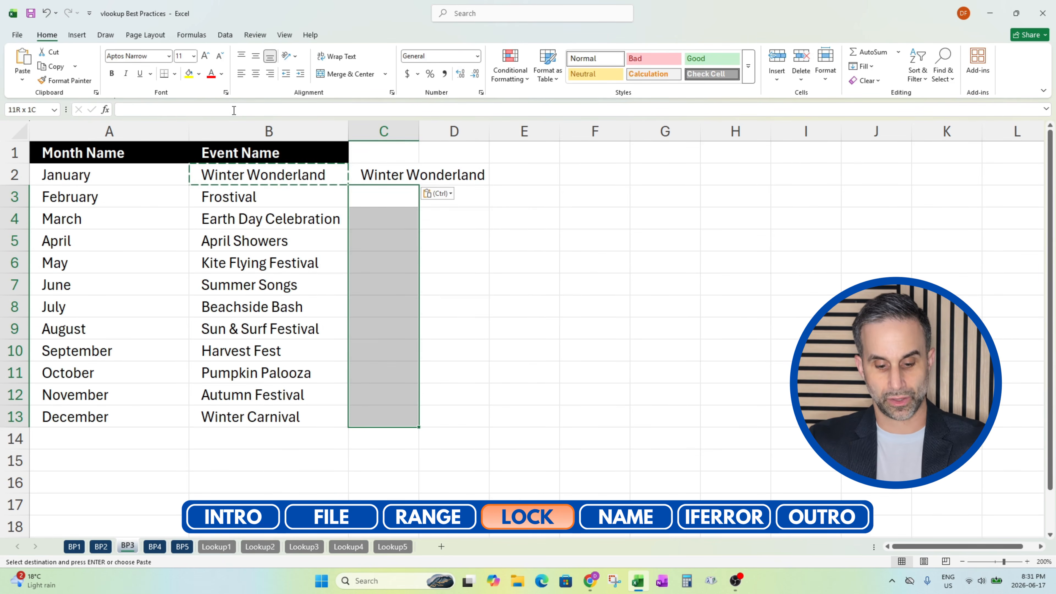
pyautogui.hotkey('ctrl', 'v')
pyautogui.press('Right')
pyautogui.press('Up')
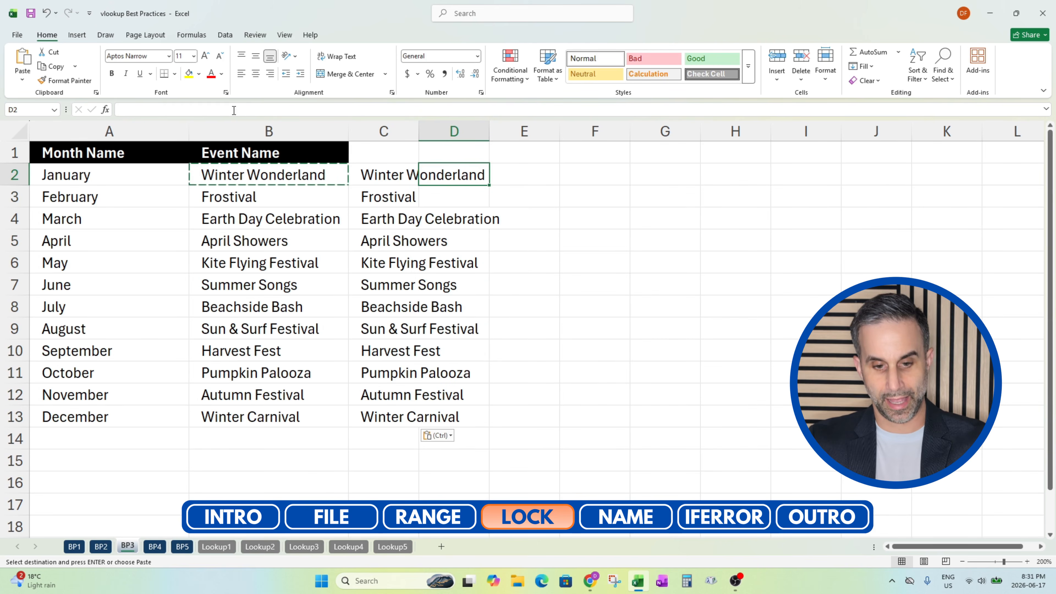
pyautogui.hotkey('ctrl', 'v')
pyautogui.press('Escape')
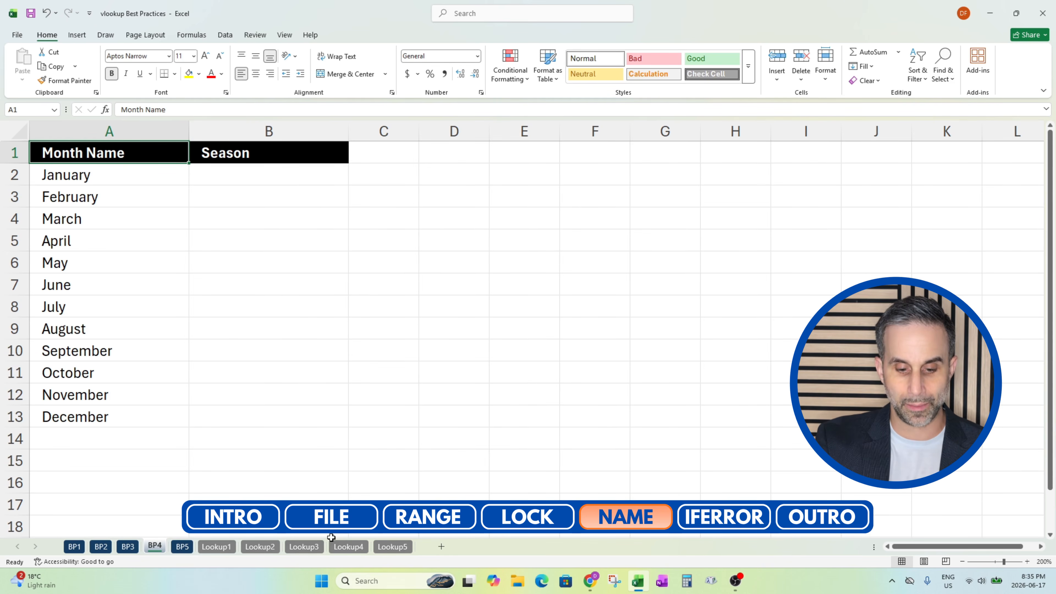
# On the Lookup4 sheet, name the Month and Season table A1:B13 "seasons"
pyautogui.click(345, 547)
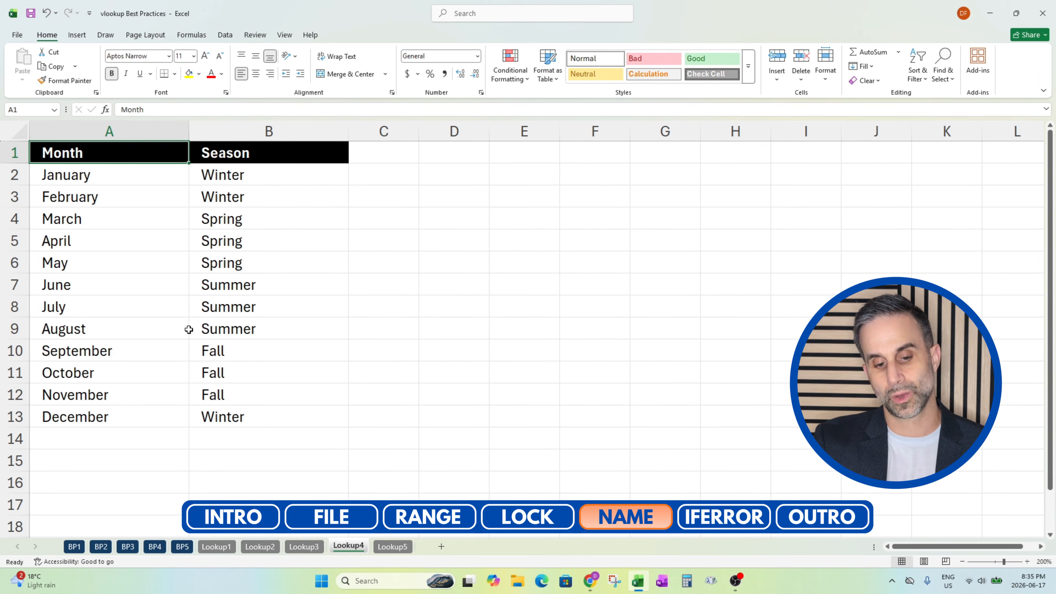
pyautogui.click(152, 315)
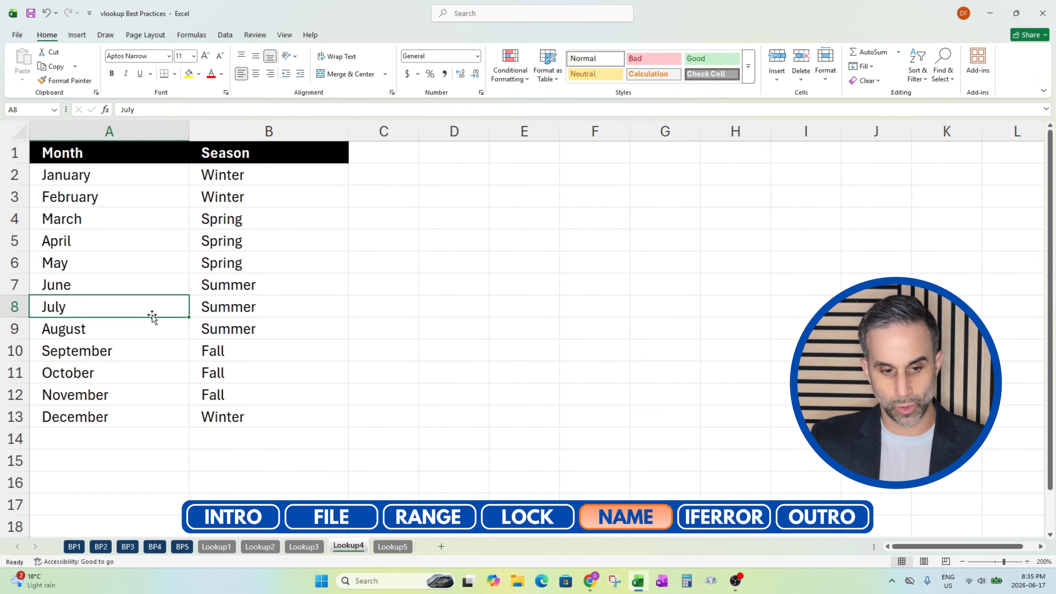
pyautogui.hotkey('ctrl', 'Home')
pyautogui.hotkey('ctrl', 'shift', 'Right')
pyautogui.hotkey('ctrl', 'shift', 'Down')
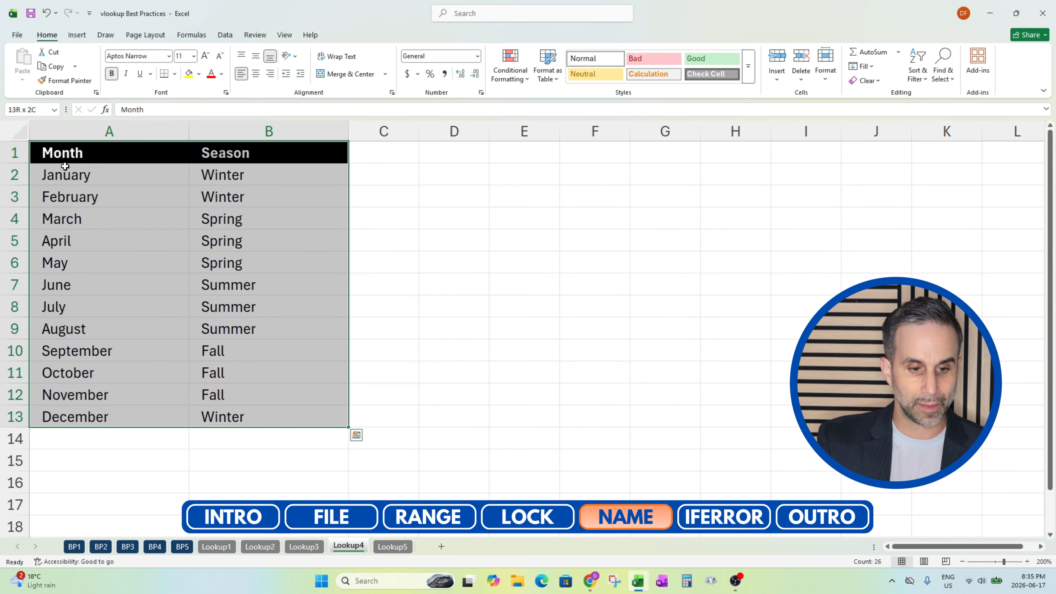
pyautogui.click(43, 110)
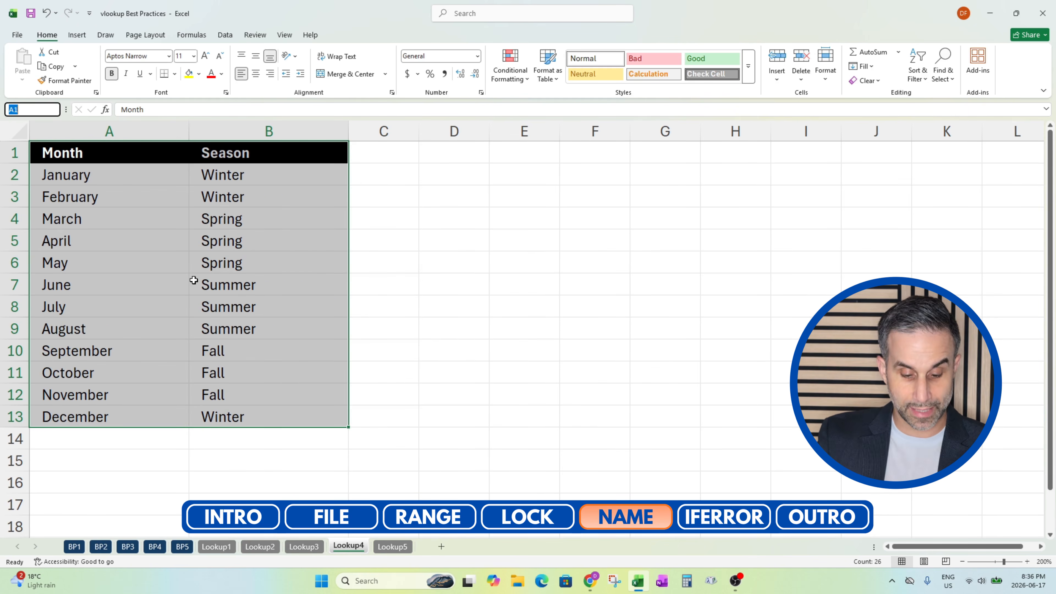
pyautogui.write('seasons')
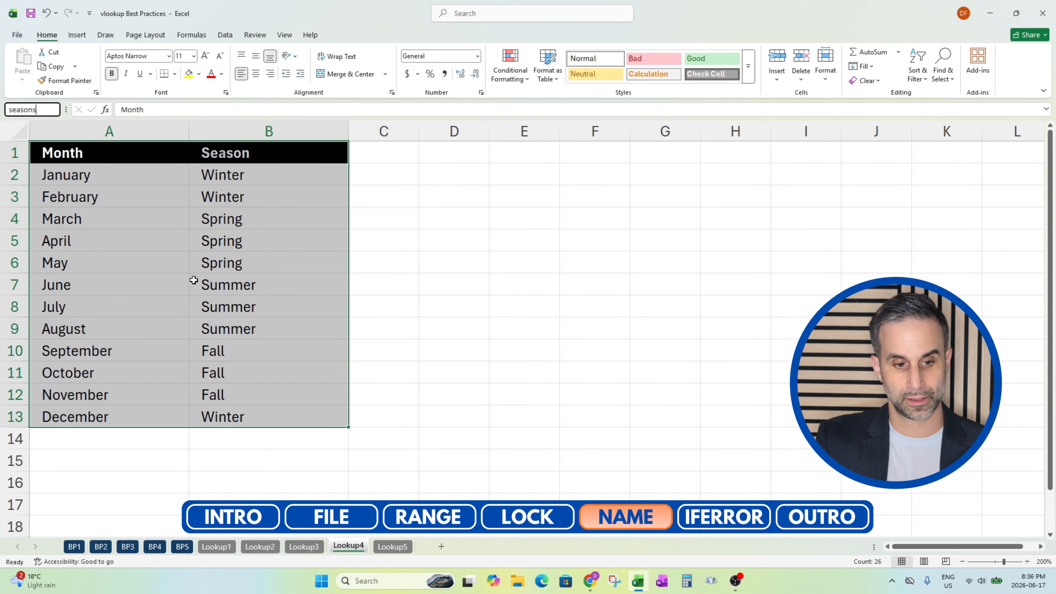
pyautogui.press('Return')
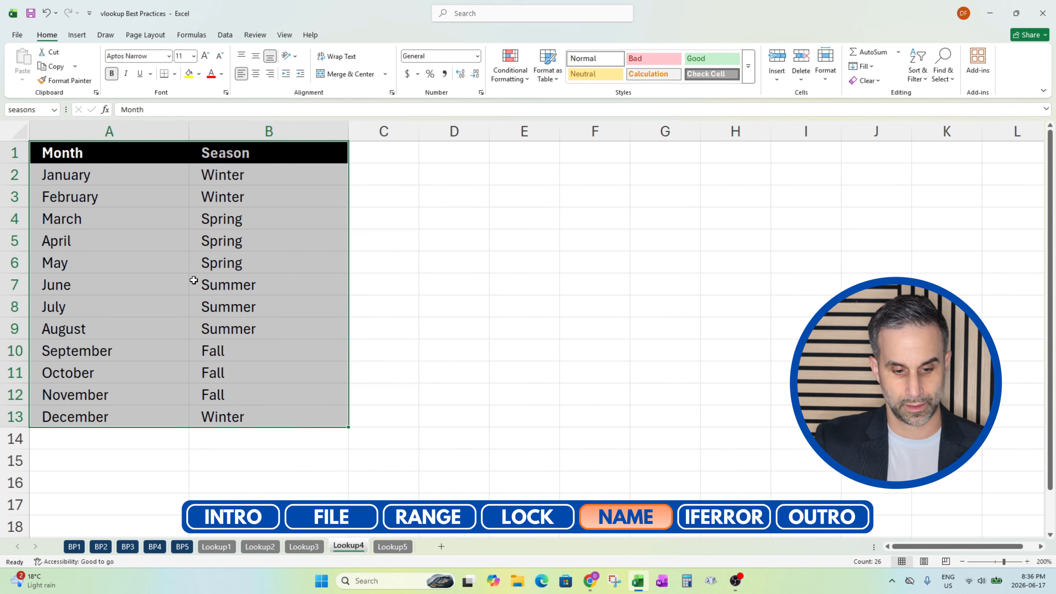
# On the BP4 sheet, begin a VLOOKUP in B2 with the column-locked $A2 as lookup value
pyautogui.click(162, 546)
pyautogui.click(279, 292)
pyautogui.hotkey('ctrl', 'Up')
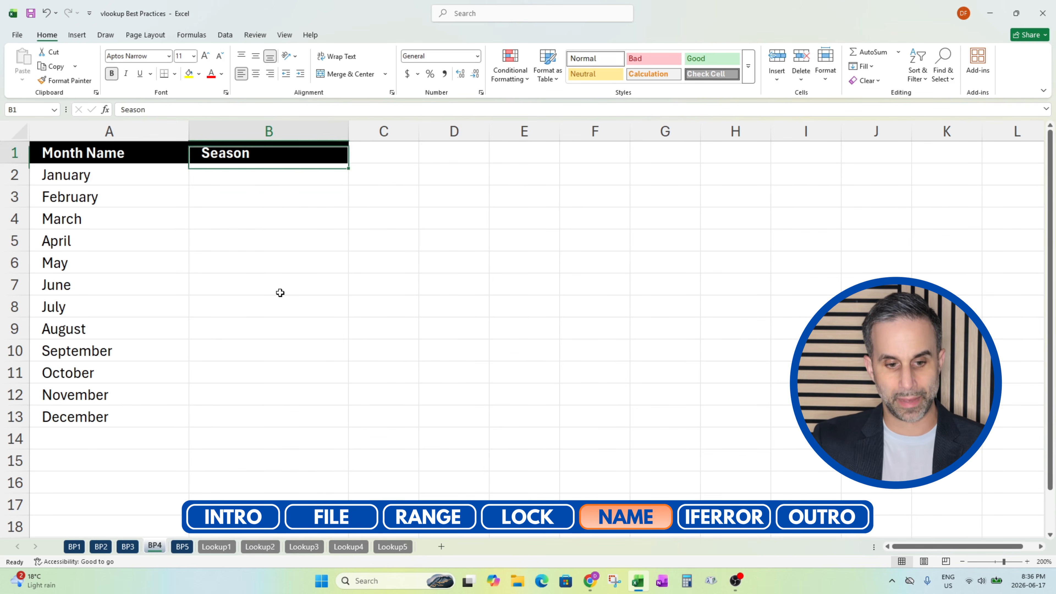
pyautogui.press('Down')
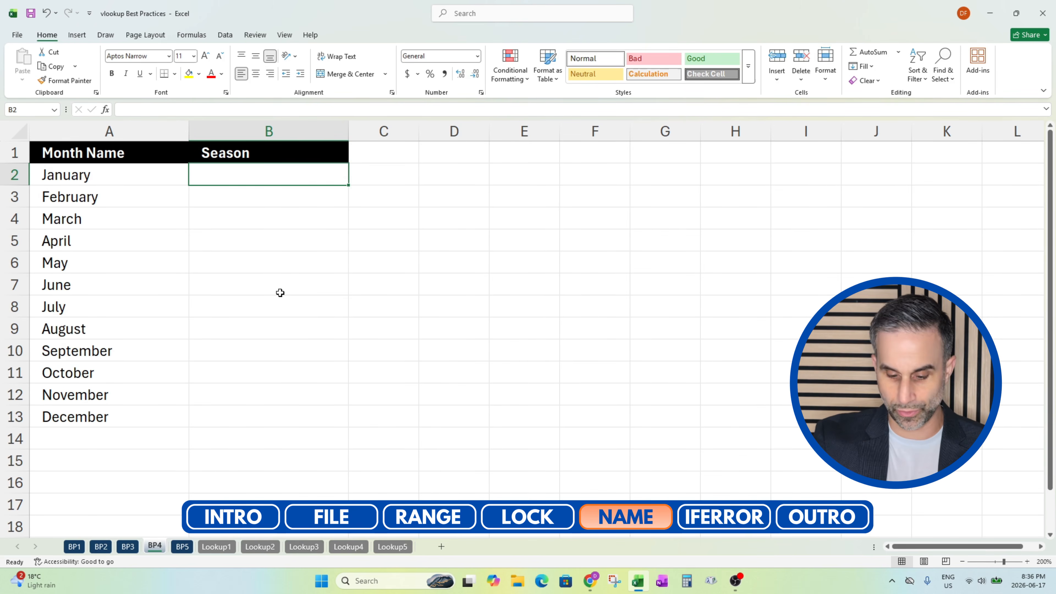
pyautogui.write('=vlookup(')
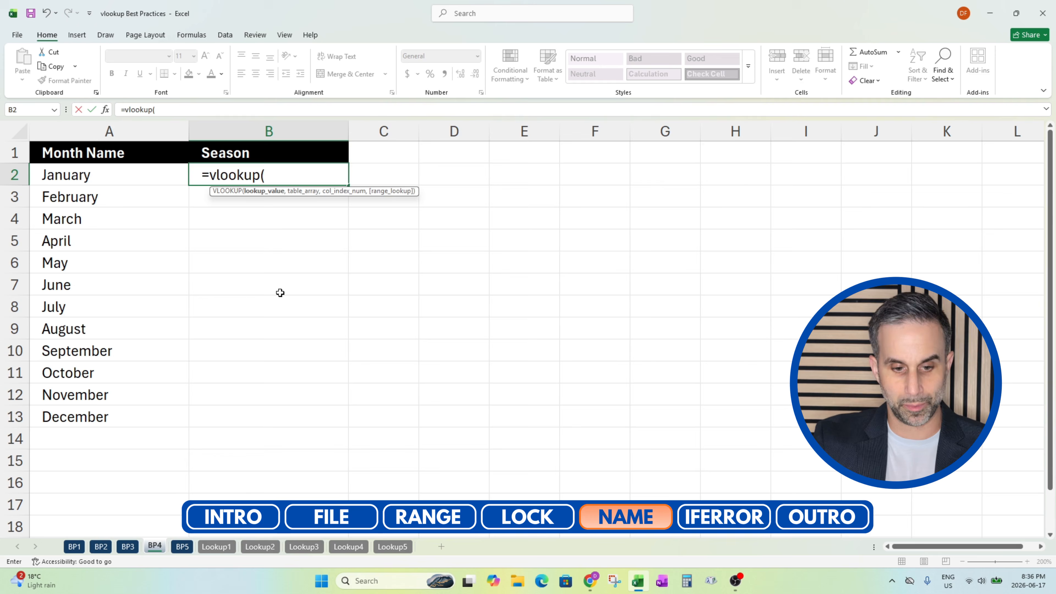
pyautogui.click(90, 177)
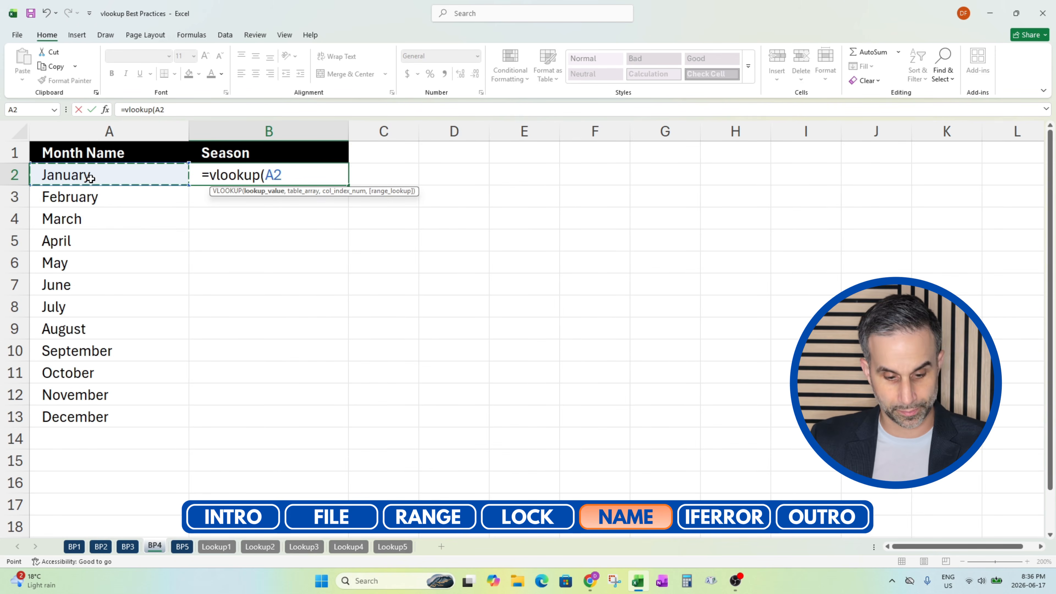
pyautogui.press('F4')
pyautogui.press('F4')
pyautogui.press('F4')
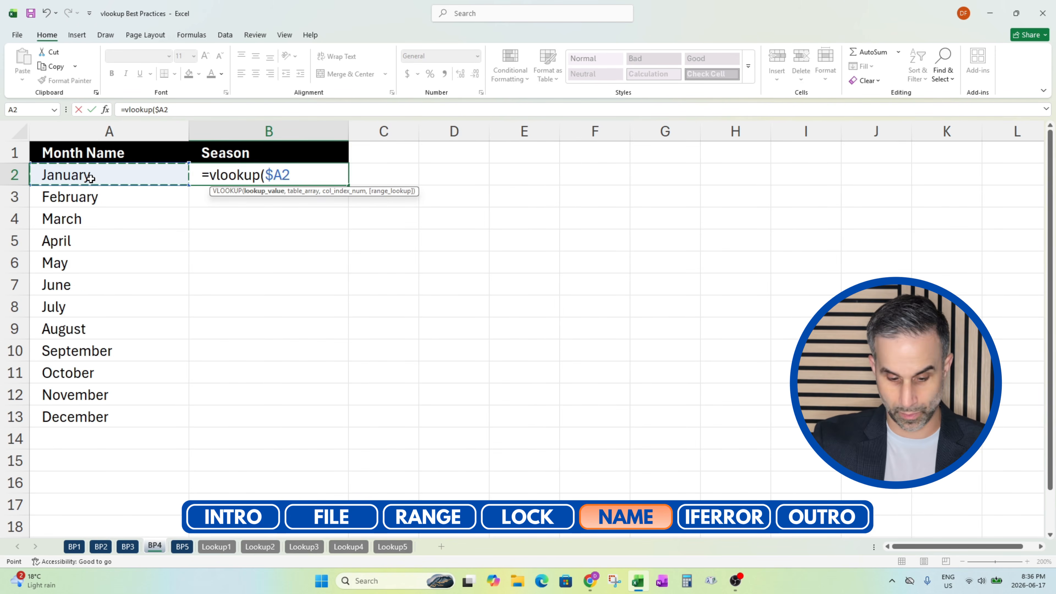
# Finish the B2 VLOOKUP with the named range seasons as table array, column index 2 and FALSE
pyautogui.write(',seasons')
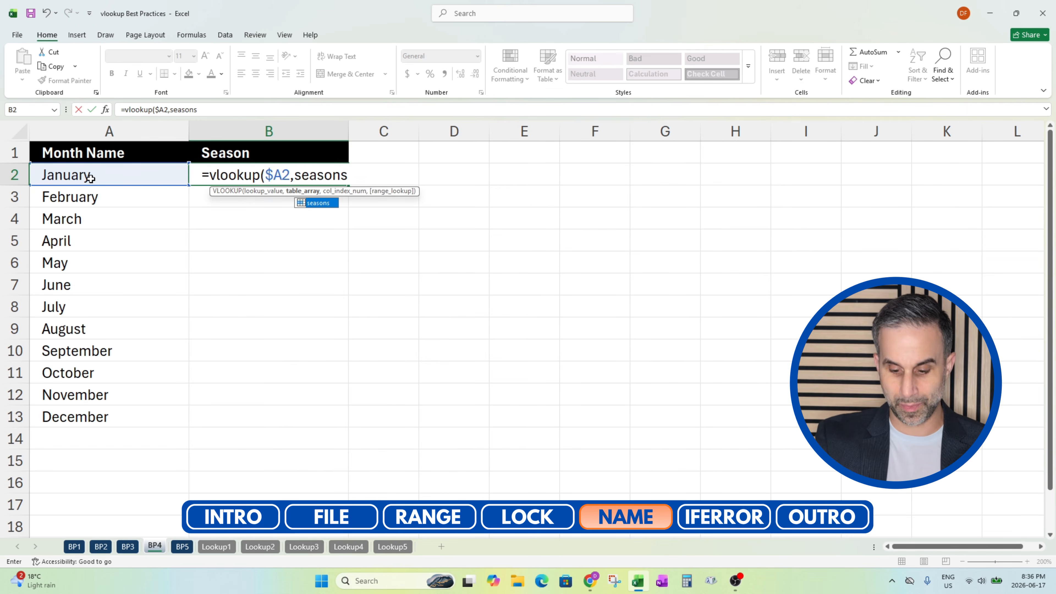
pyautogui.write(',2,false')
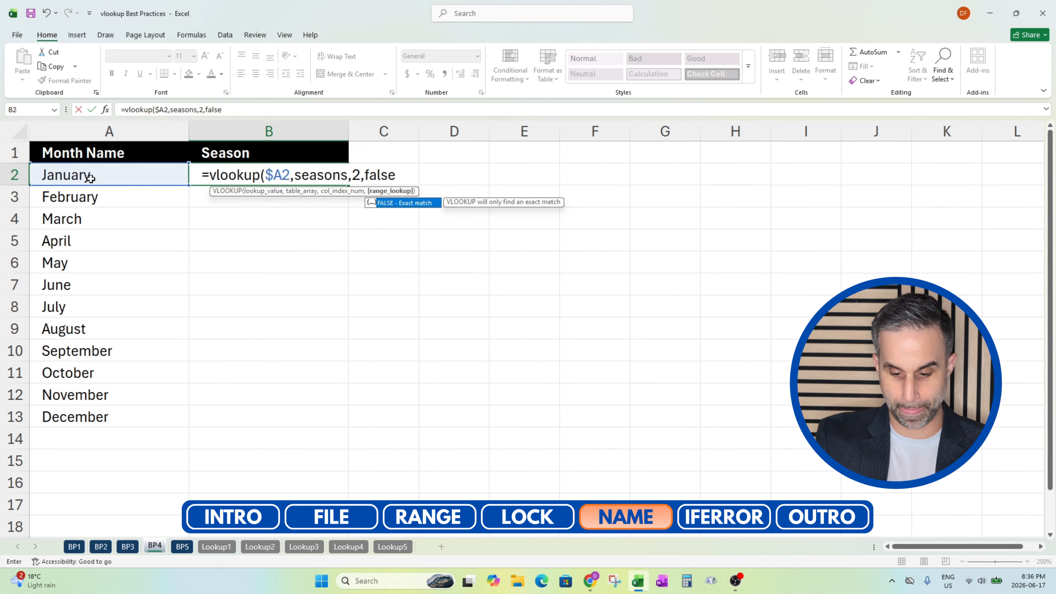
pyautogui.write(')')
pyautogui.hotkey('ctrl', 'Return')
# Copy the Season formula from B2 down to B13, and return to cell A1
pyautogui.hotkey('ctrl', 'c')
pyautogui.press('Left')
pyautogui.hotkey('ctrl', 'Down')
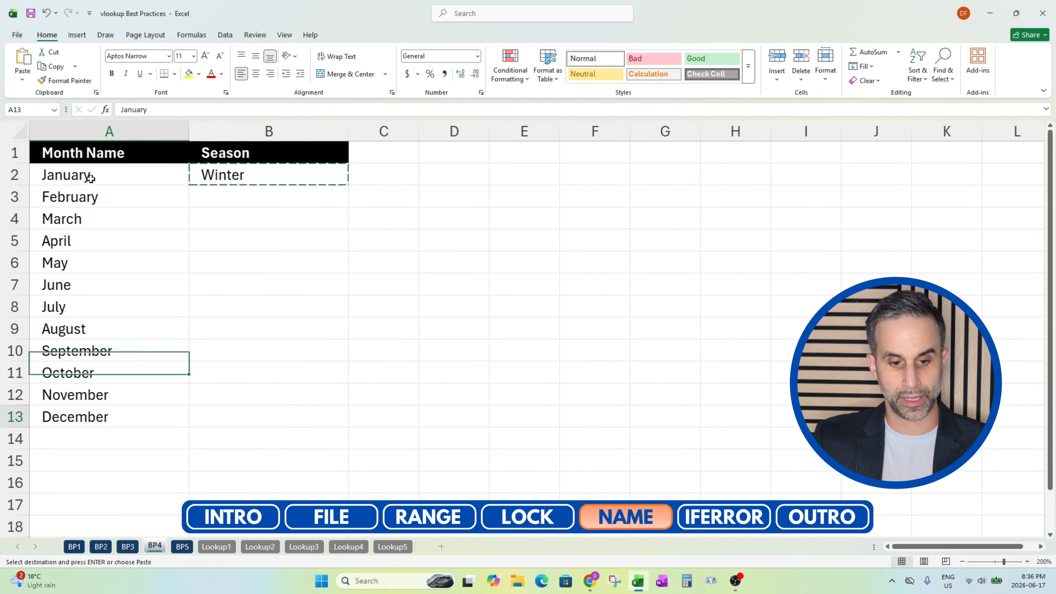
pyautogui.press('Right')
pyautogui.hotkey('ctrl', 'shift', 'Up')
pyautogui.press('Escape')
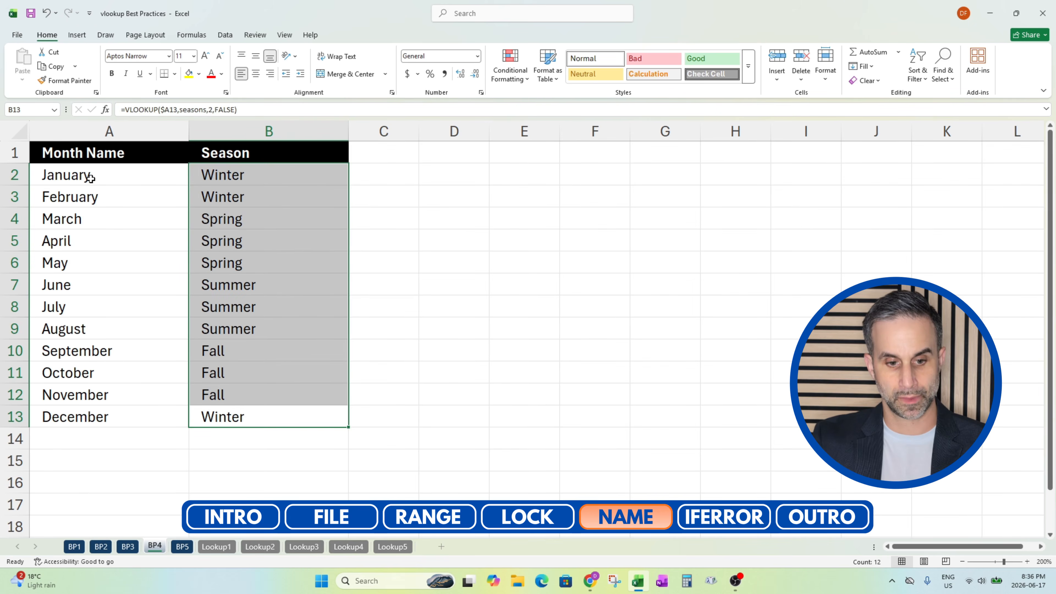
pyautogui.hotkey('ctrl', 'Home')
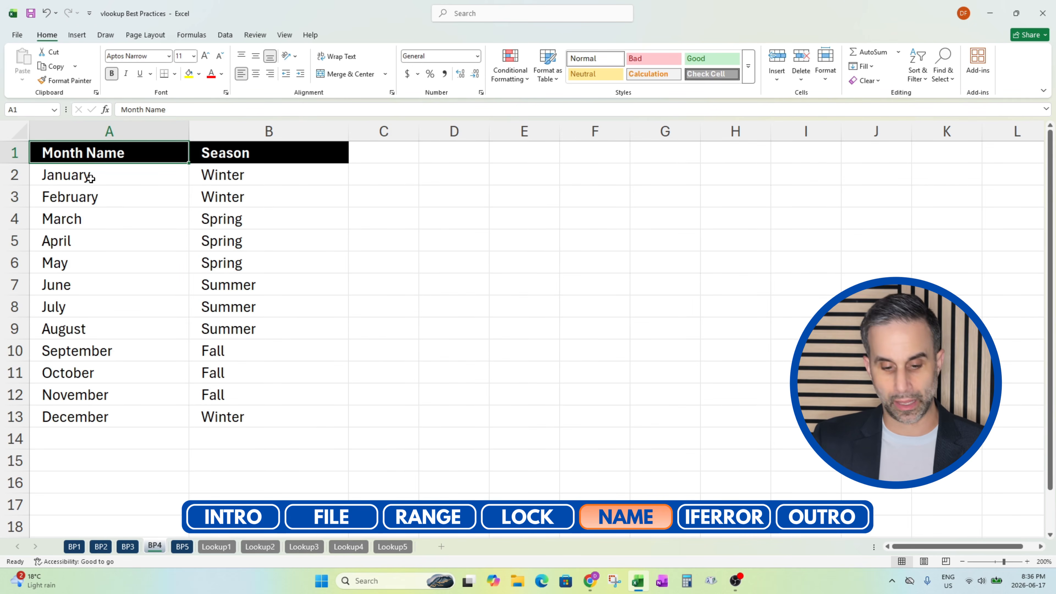
# On the BP5 sheet, begin a VLOOKUP in B2 with the column-locked $A2 as lookup value
pyautogui.click(182, 547)
pyautogui.click(127, 351)
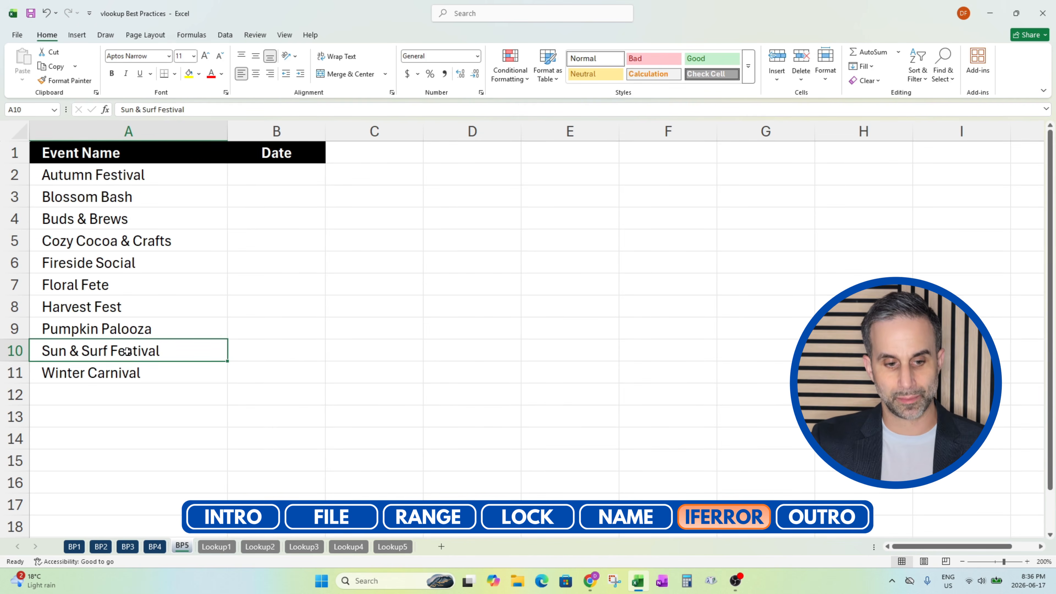
pyautogui.hotkey('ctrl', 'Home')
pyautogui.press('Down')
pyautogui.press('Right')
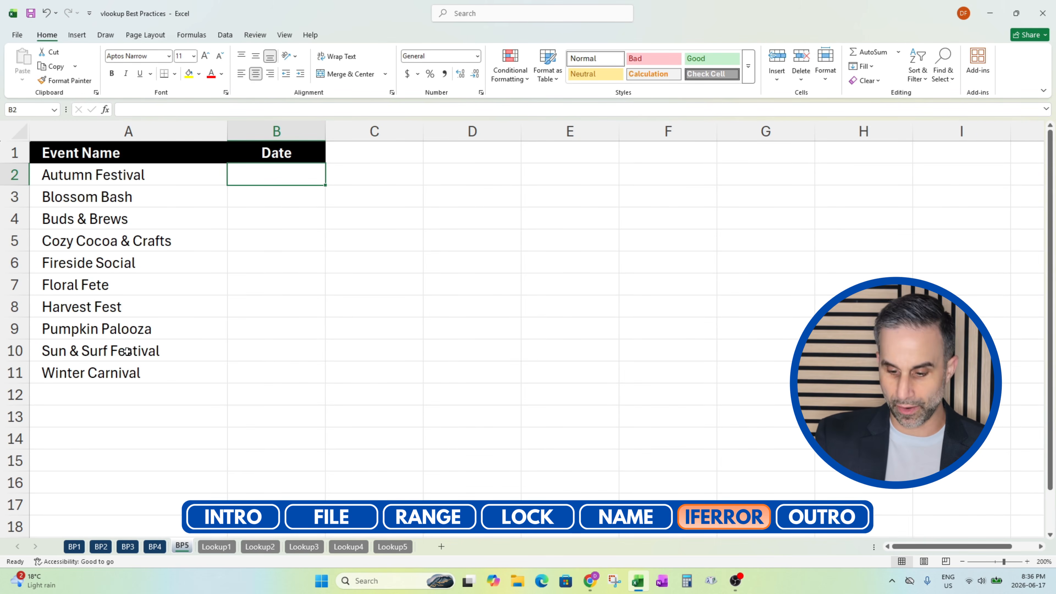
pyautogui.write('=vlookup')
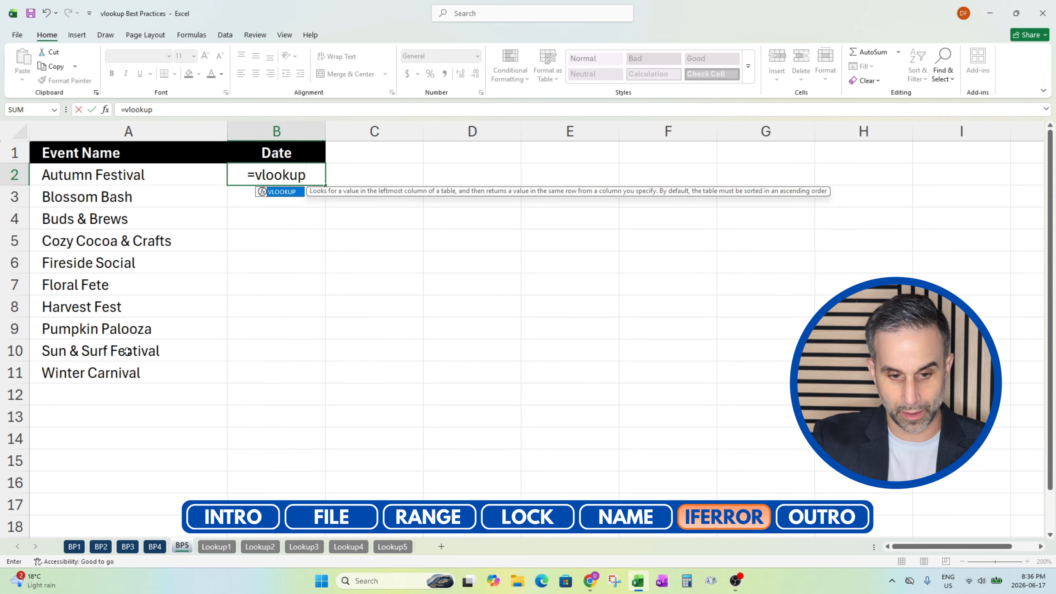
pyautogui.write('(')
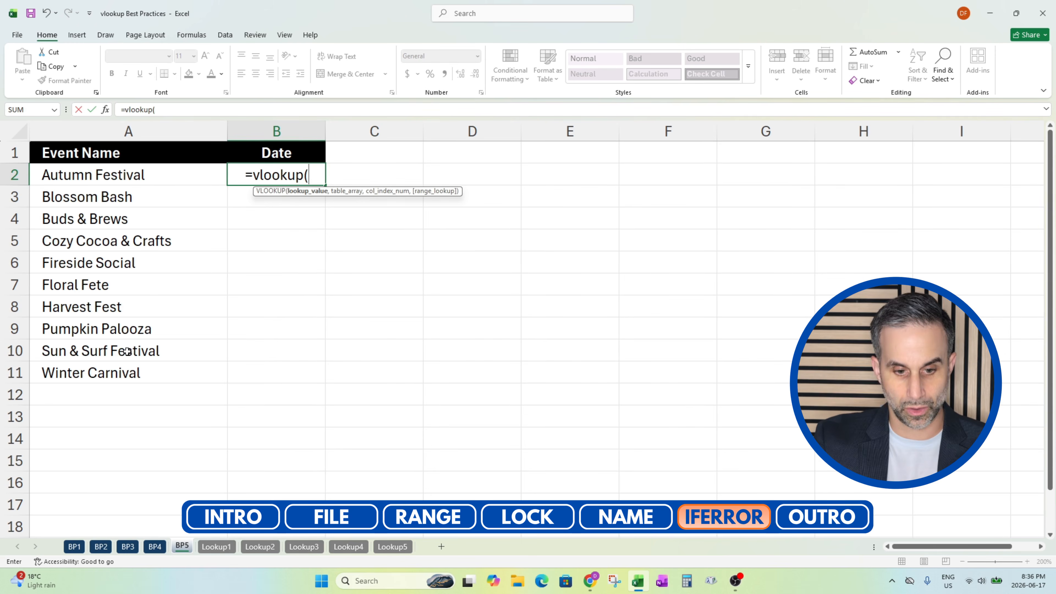
pyautogui.click(92, 179)
pyautogui.press('F4')
pyautogui.press('F4')
pyautogui.press('F4')
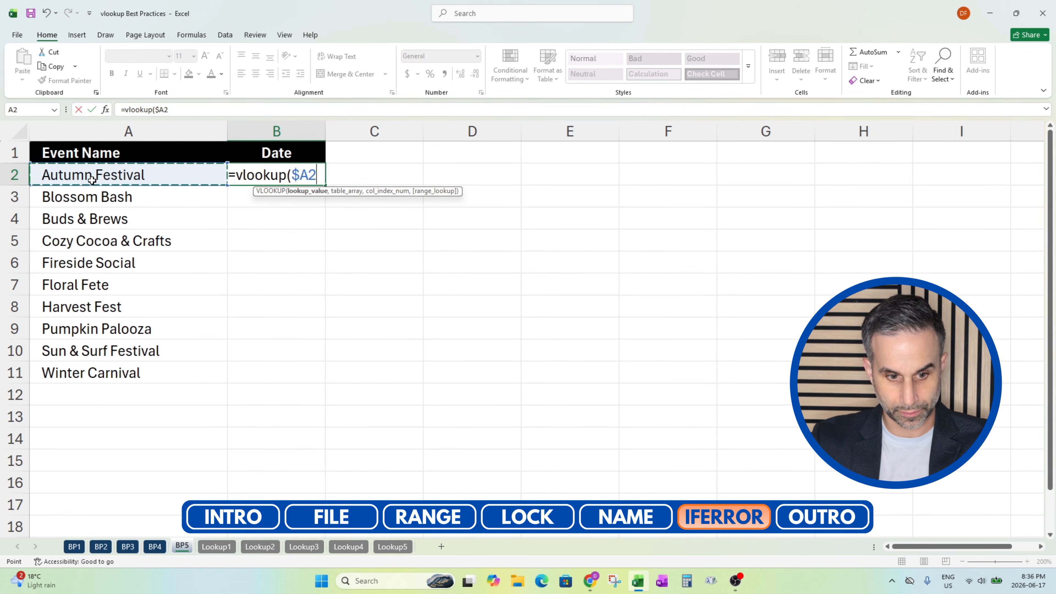
pyautogui.write(',')
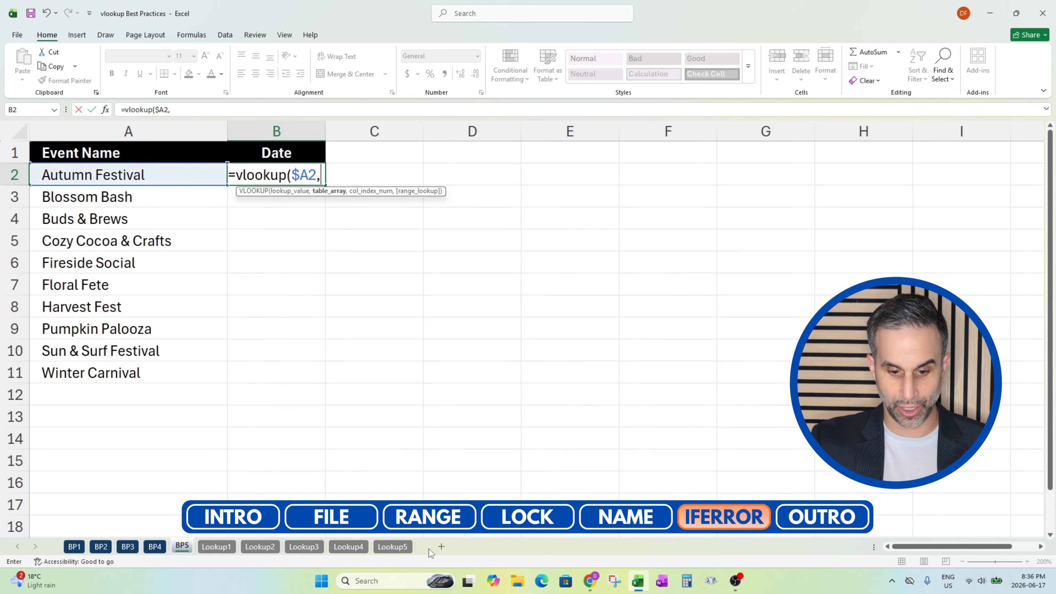
# Complete the B2 VLOOKUP with the locked columns Lookup5!$A:$B as table array, column index 2 and FALSE
pyautogui.click(392, 547)
pyautogui.click(133, 137)
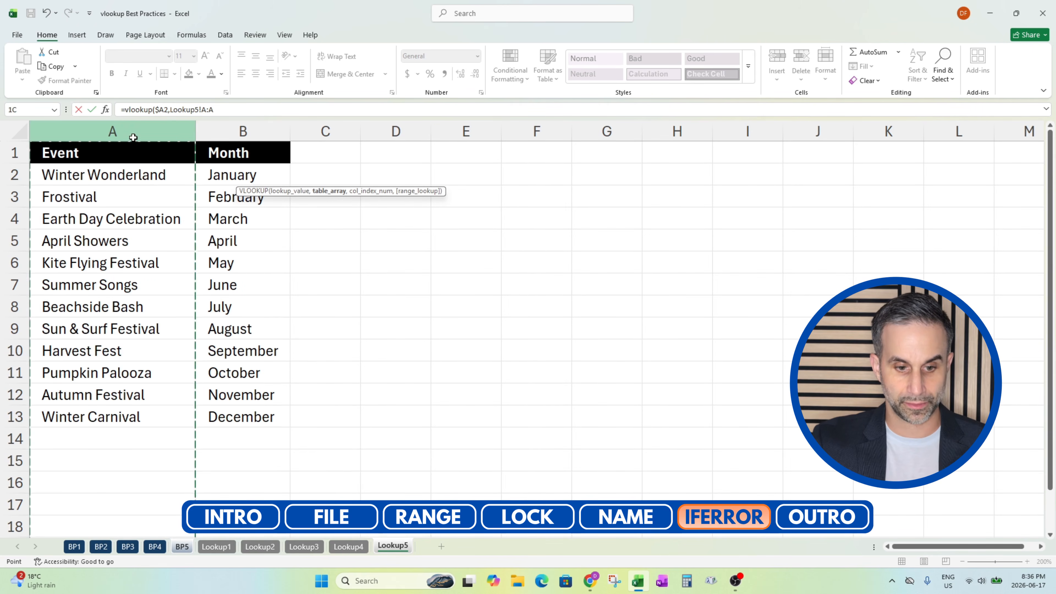
pyautogui.moveTo(133, 138); pyautogui.dragTo(208, 143)
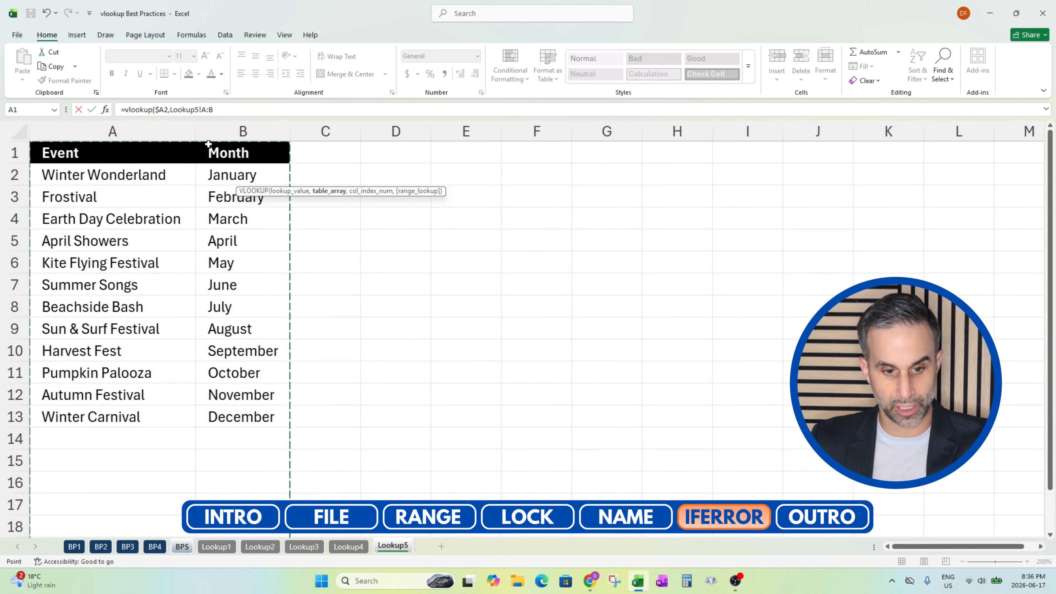
pyautogui.press('F4')
pyautogui.write(',2')
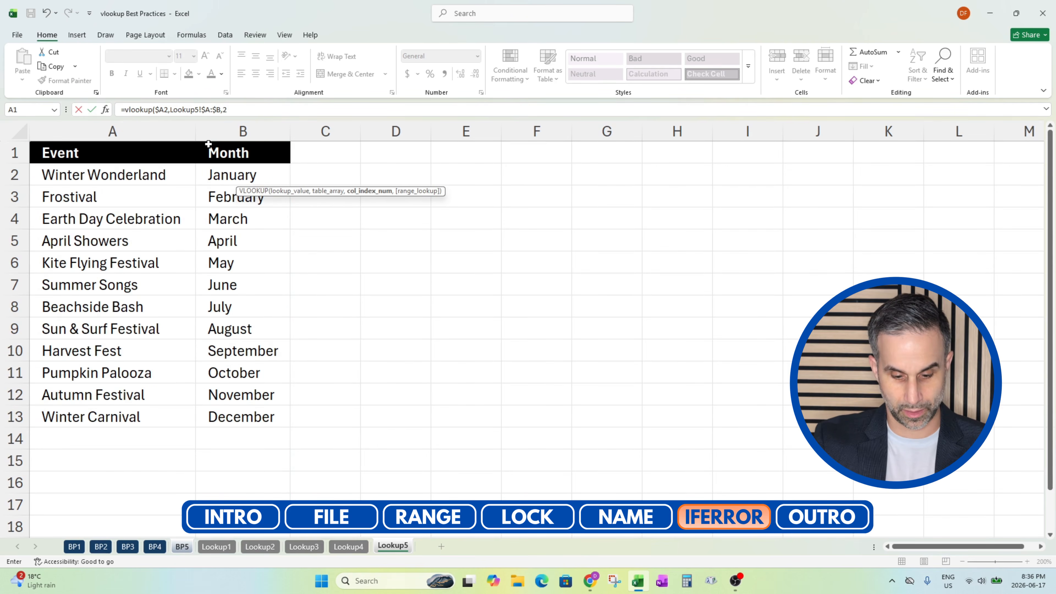
pyautogui.write(',false)')
pyautogui.press('Return')
pyautogui.press('Up')
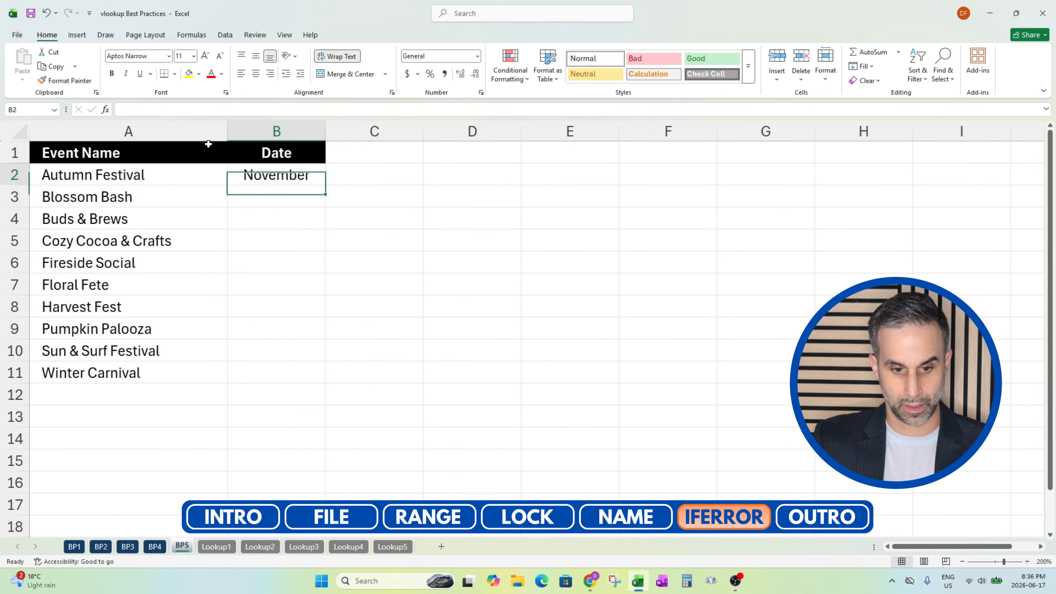
# Copy the plain VLOOKUP formula from B2 down to B11 and check the Date results
pyautogui.hotkey('ctrl', 'c')
pyautogui.press('Left')
pyautogui.hotkey('ctrl', 'Down')
pyautogui.press('Right')
pyautogui.hotkey('ctrl', 'shift', 'Up')
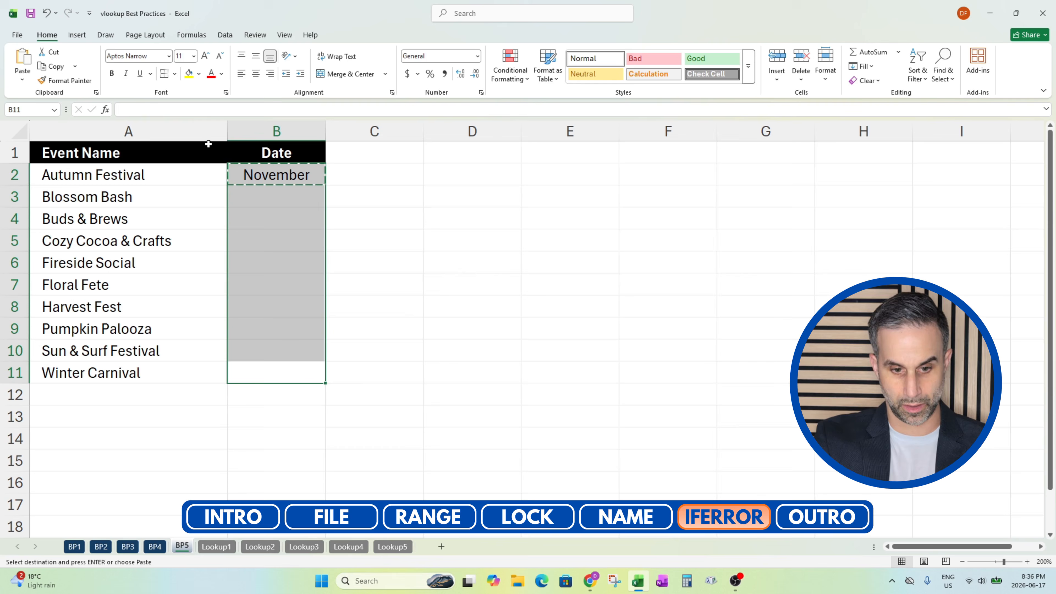
pyautogui.hotkey('ctrl', 'v')
pyautogui.press('Escape')
pyautogui.hotkey('ctrl', 'Up')
pyautogui.press('Down')
pyautogui.press('Down')
pyautogui.press('Down')
pyautogui.press('Down')
pyautogui.press('Down')
pyautogui.press('Down')
pyautogui.press('Down')
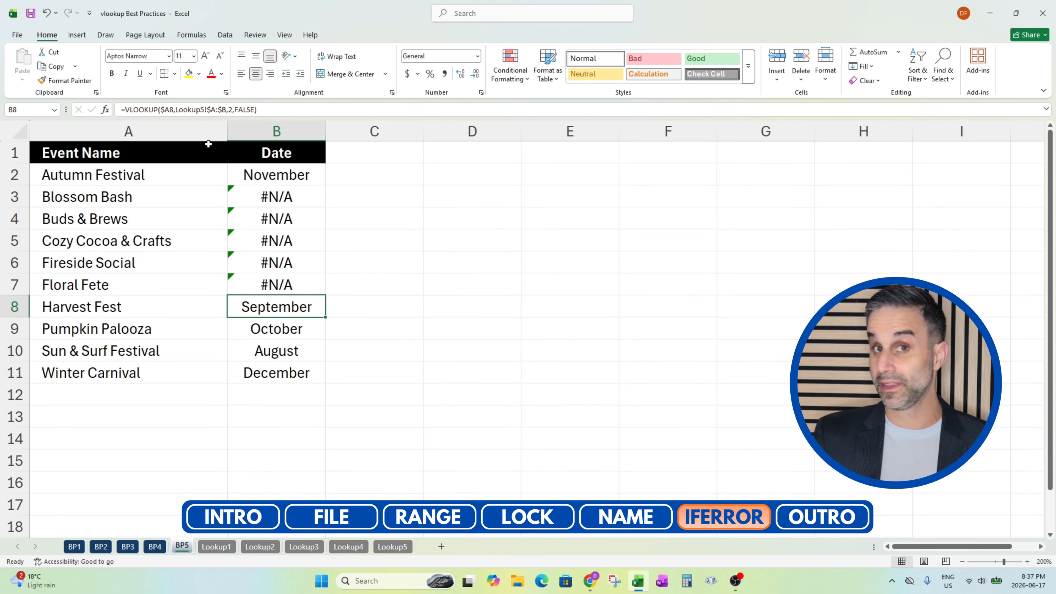
# Wrap the B2 VLOOKUP in IFERROR with an empty string "" as the value if error
pyautogui.hotkey('ctrl', 'Up')
pyautogui.press('Down')
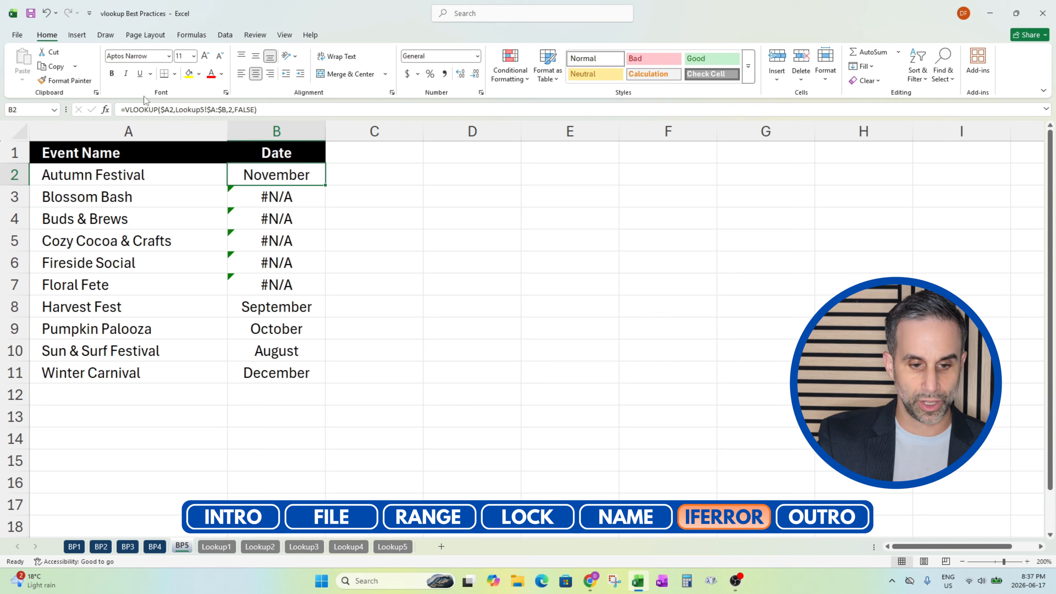
pyautogui.click(141, 109)
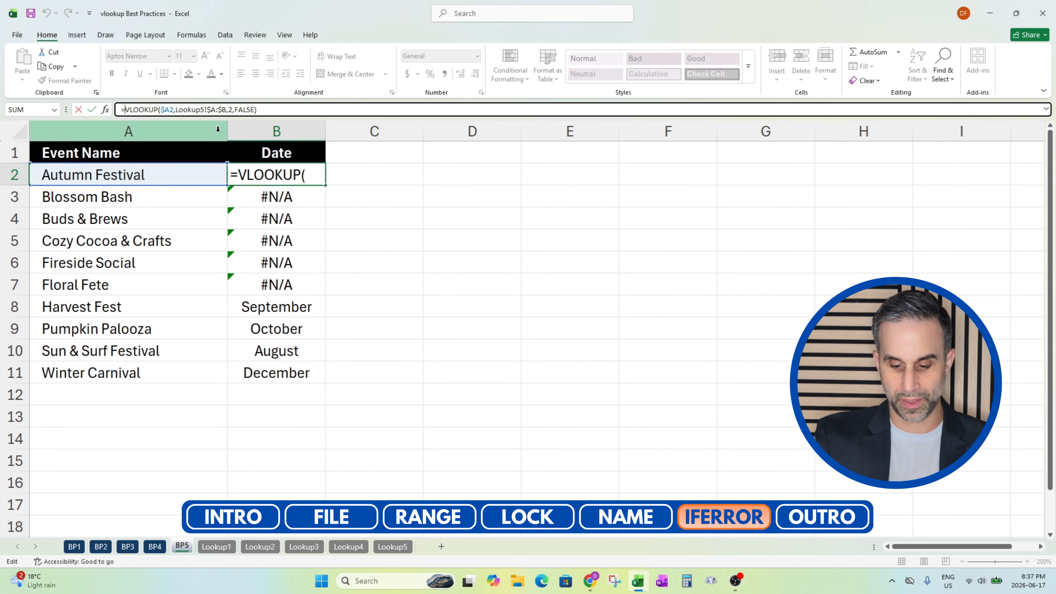
pyautogui.write('iferror')
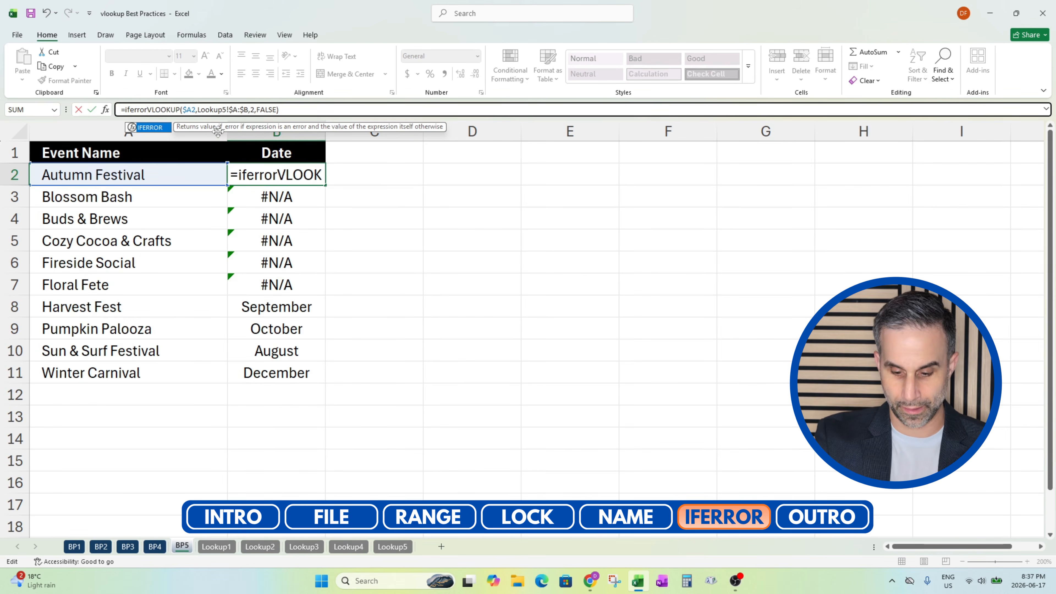
pyautogui.write('(')
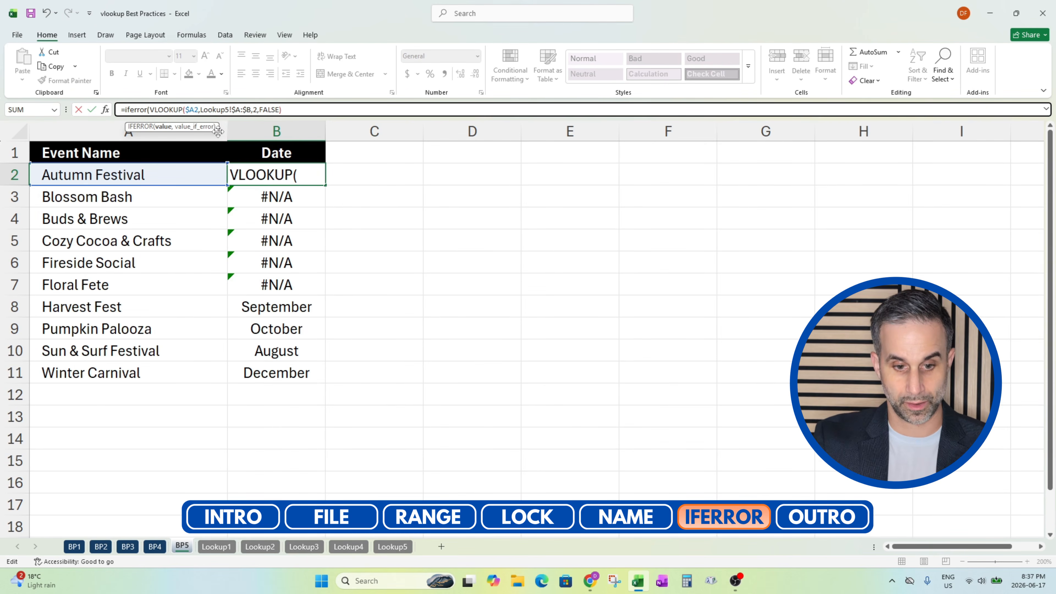
pyautogui.click(288, 110)
pyautogui.write(',')
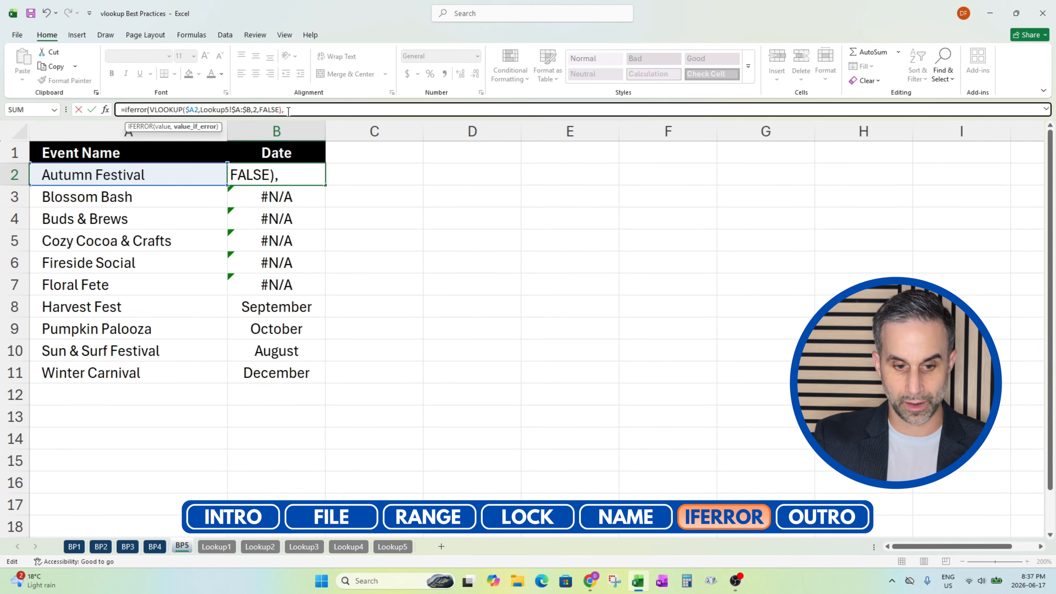
pyautogui.write('""')
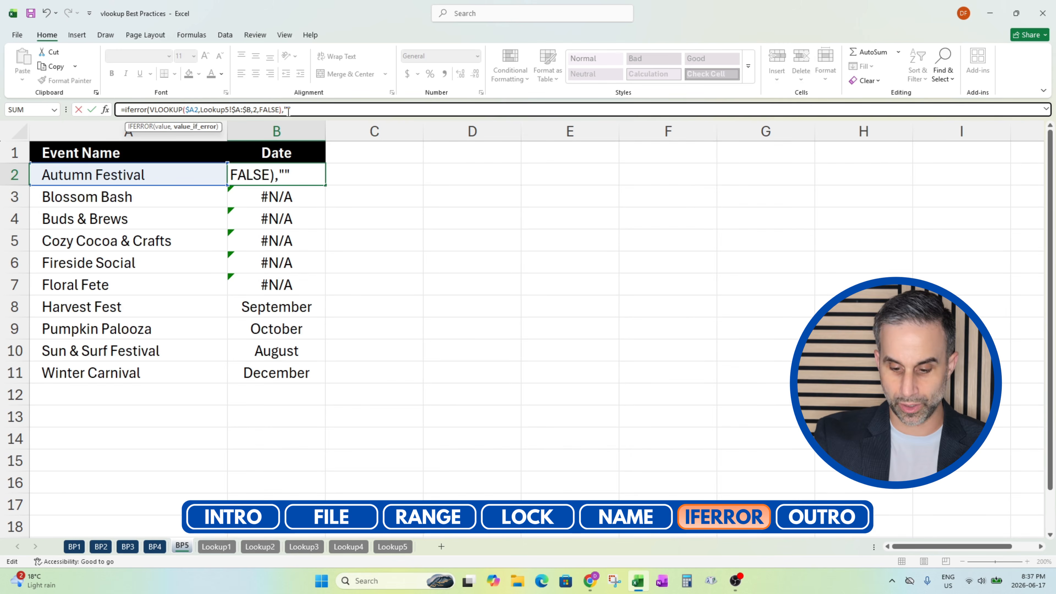
pyautogui.press('Return')
# Copy the IFERROR formula with the empty-string fallback from B2 down to B11 and check the cells of the unmatched events
pyautogui.press('Up')
pyautogui.hotkey('ctrl', 'c')
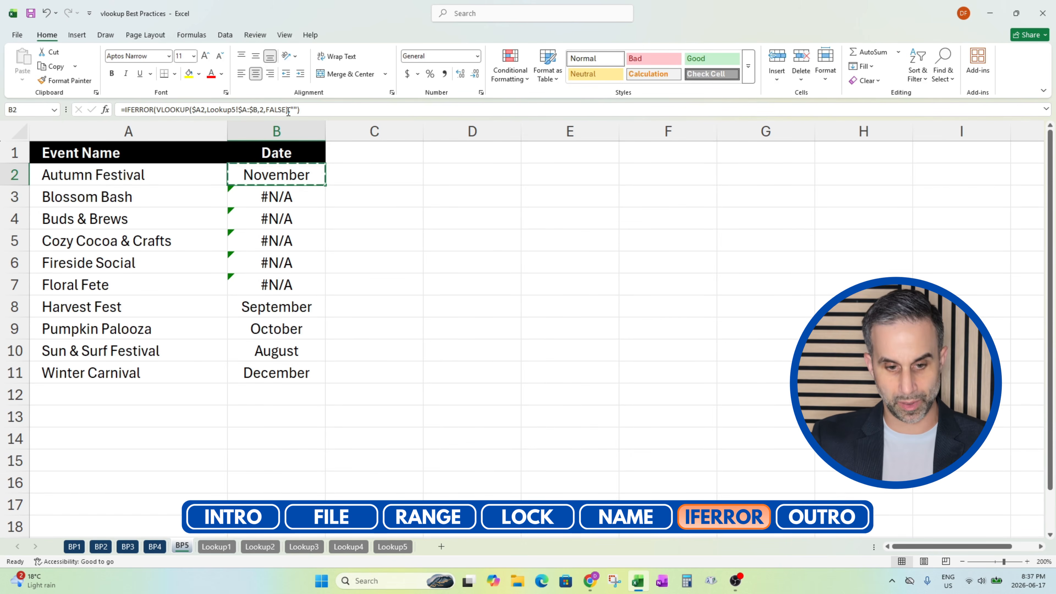
pyautogui.hotkey('ctrl', 'shift', 'Down')
pyautogui.hotkey('ctrl', 'v')
pyautogui.press('Escape')
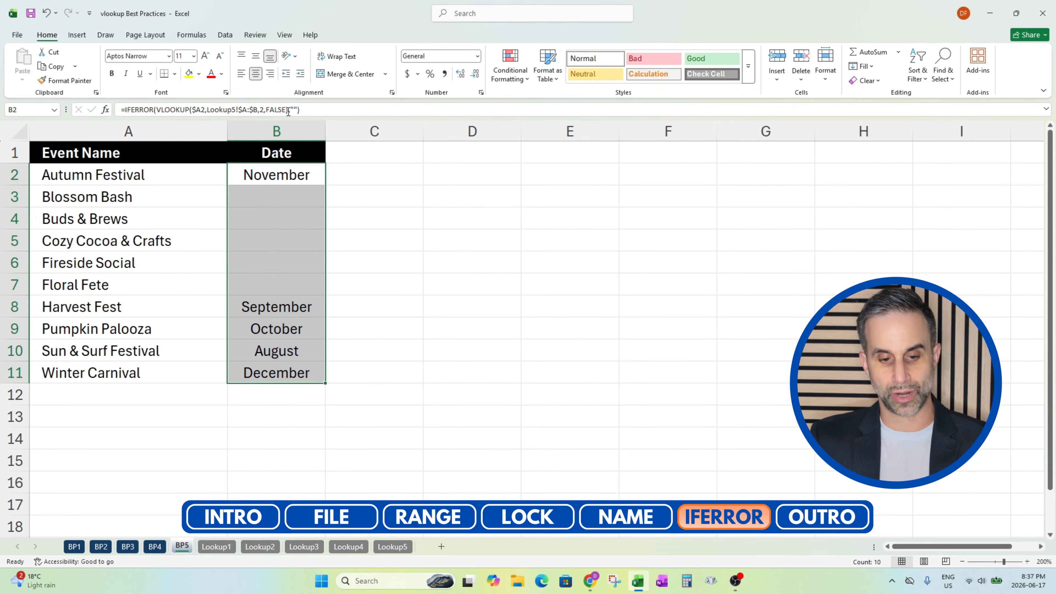
pyautogui.press('Up')
pyautogui.press('Down')
pyautogui.press('Down')
pyautogui.press('Down')
pyautogui.press('Down')
pyautogui.press('Down')
pyautogui.press('Down')
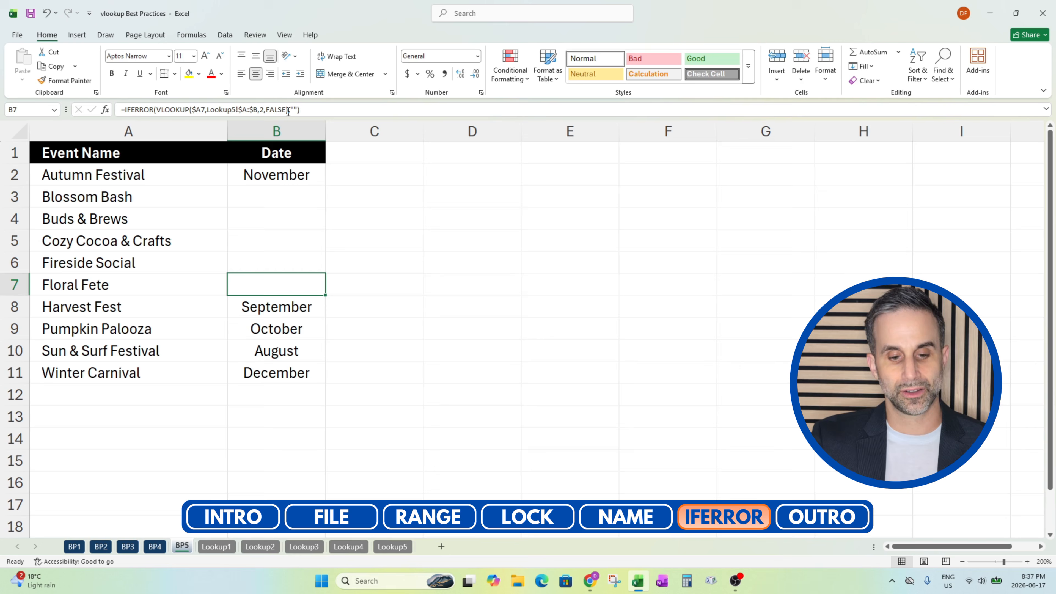
# Set the IFERROR fallback text in B2 to "Not Found"
pyautogui.press('Up')
pyautogui.press('Up')
pyautogui.press('Up')
pyautogui.press('Up')
pyautogui.press('Up')
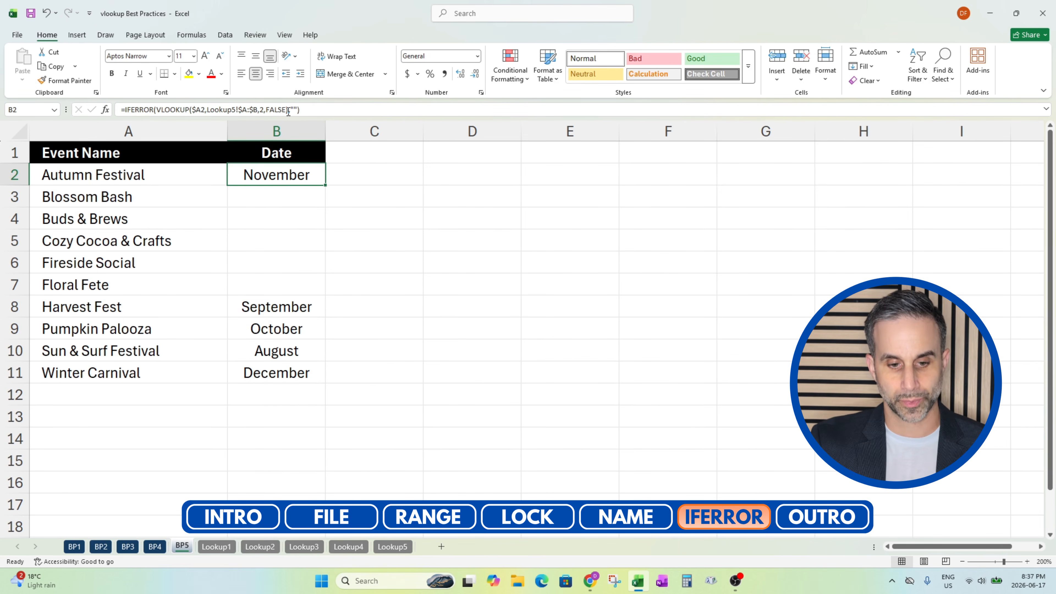
pyautogui.click(293, 110)
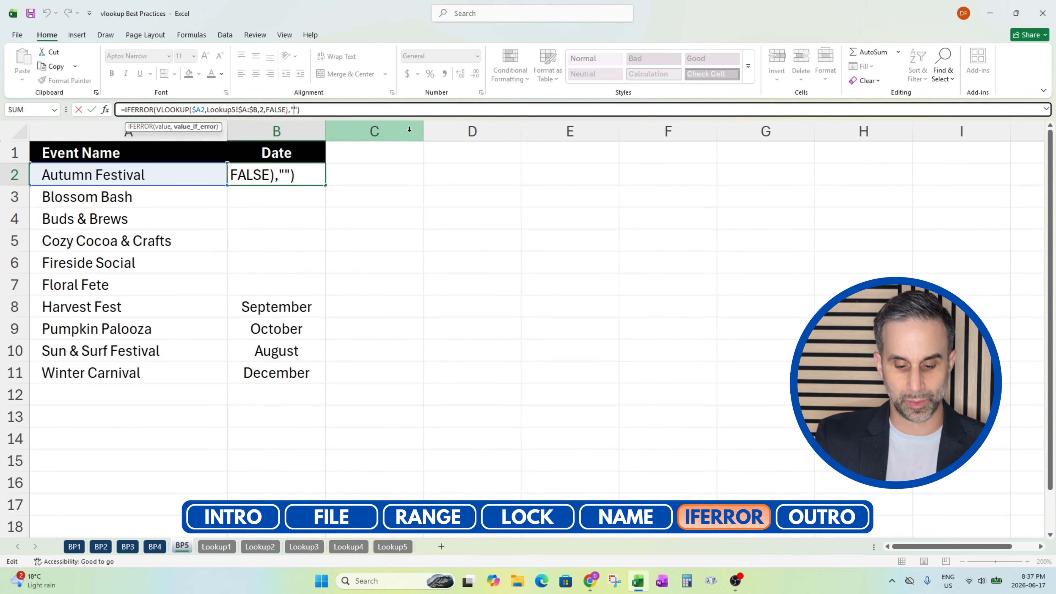
pyautogui.write('Not Found')
pyautogui.press('Return')
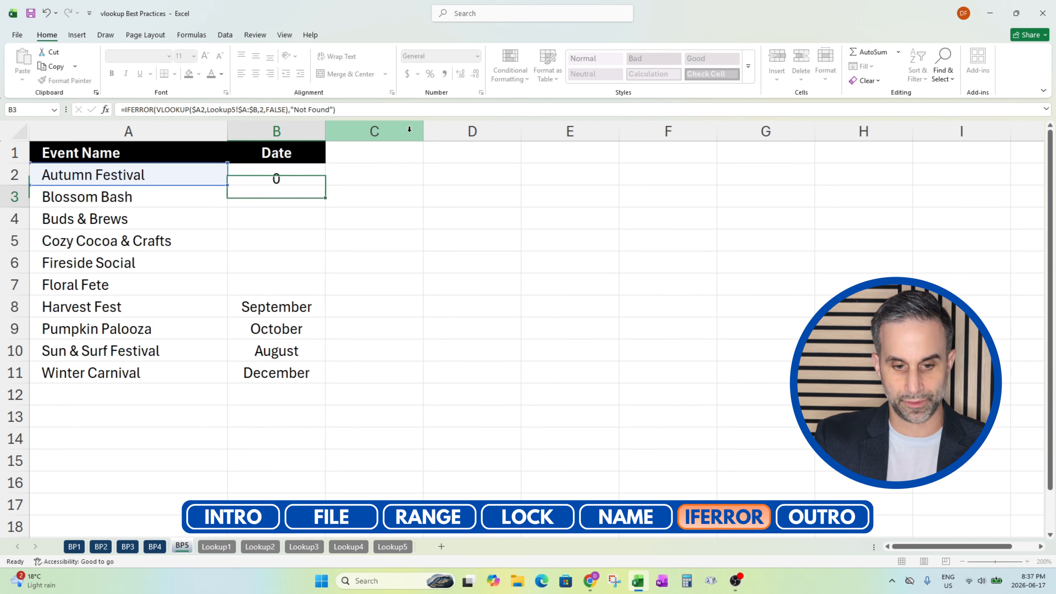
# Copy the "Not Found" version of the formula from B2 down to B11, and return to cell A1
pyautogui.press('Up')
pyautogui.hotkey('ctrl', 'c')
pyautogui.hotkey('shift', 'Down')
pyautogui.hotkey('shift', 'Down')
pyautogui.hotkey('shift', 'Down')
pyautogui.hotkey('shift', 'Down')
pyautogui.hotkey('shift', 'Down')
pyautogui.hotkey('shift', 'Down')
pyautogui.hotkey('shift', 'Down')
pyautogui.hotkey('shift', 'Down')
pyautogui.hotkey('shift', 'Down')
pyautogui.hotkey('ctrl', 'v')
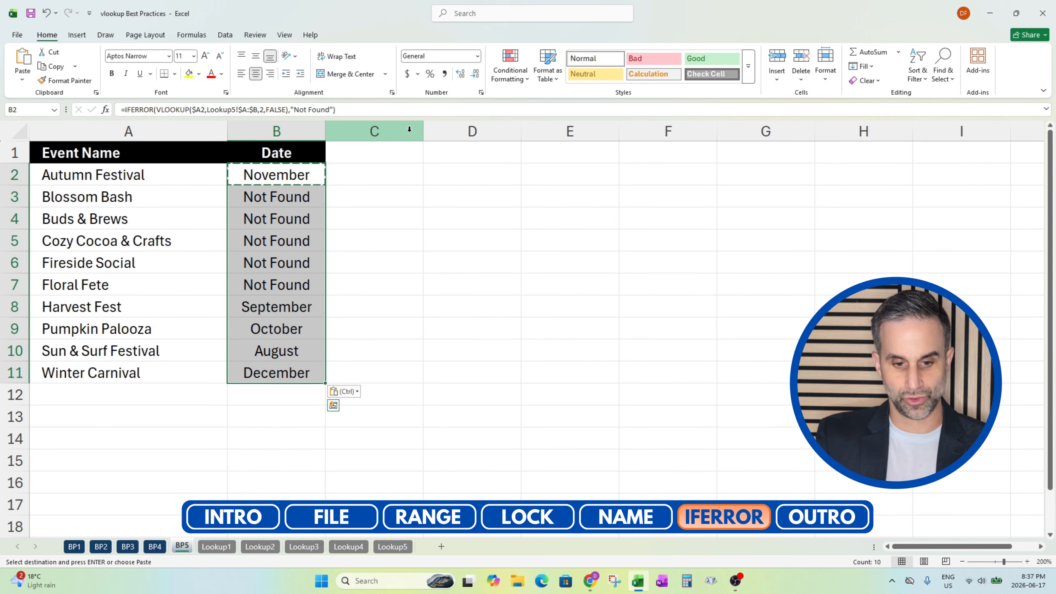
pyautogui.press('Escape')
pyautogui.hotkey('ctrl', 'Home')
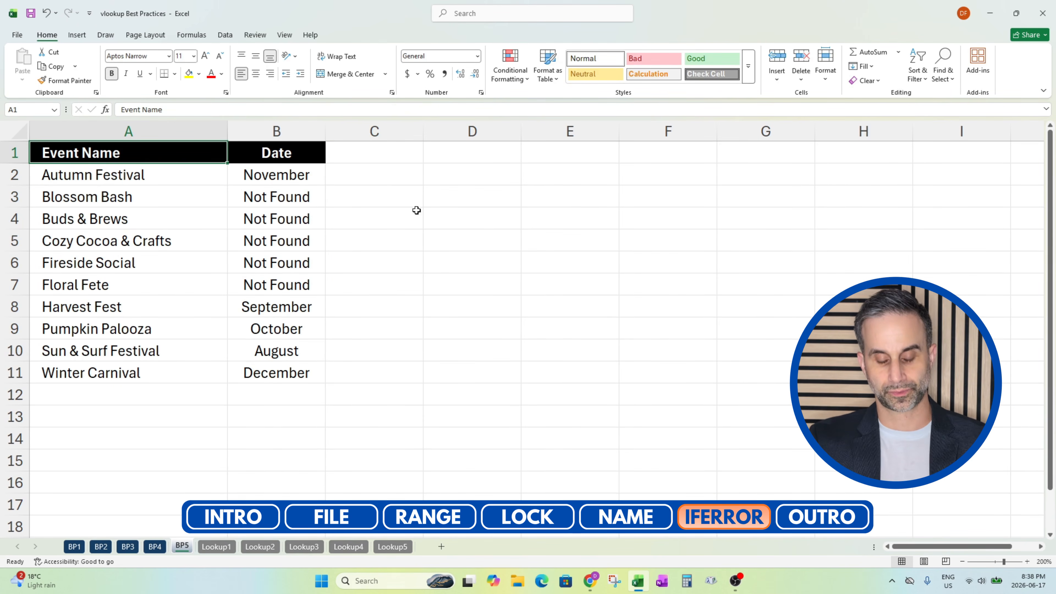